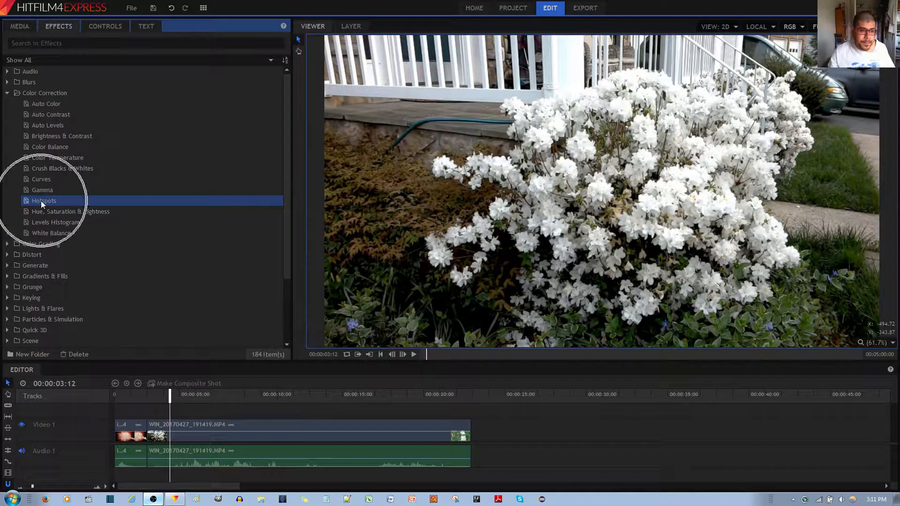
Apply the Hotspots color correction effect to the WIN_20170427_191419.MP4 clip and play it from 00:00:02:20 to preview the result
{"action": "left_click_drag", "start_coordinate": [41, 201], "coordinate": [271, 428]}
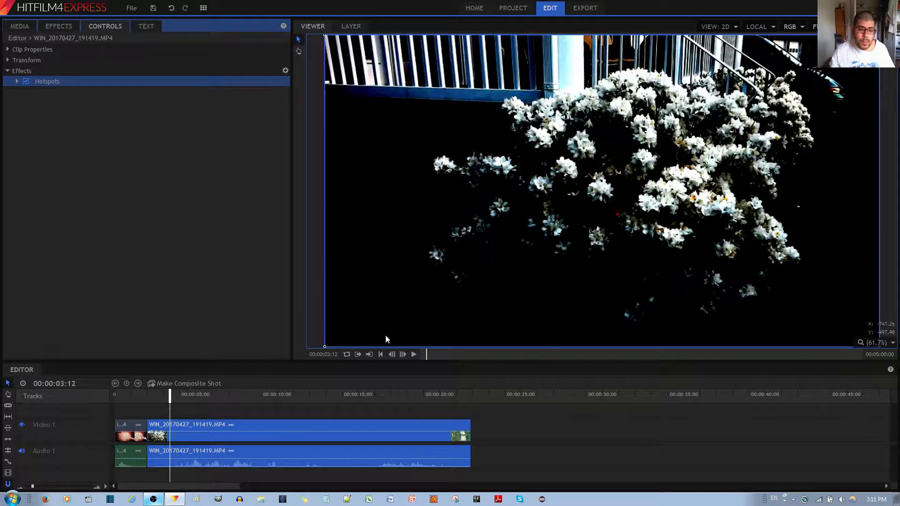
{"action": "left_click_drag", "start_coordinate": [170, 398], "coordinate": [158, 398]}
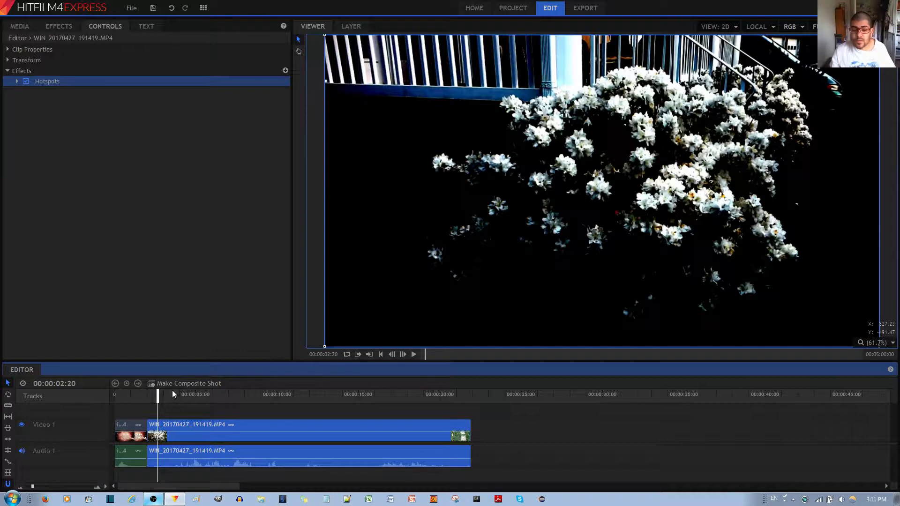
{"action": "key", "text": "space"}
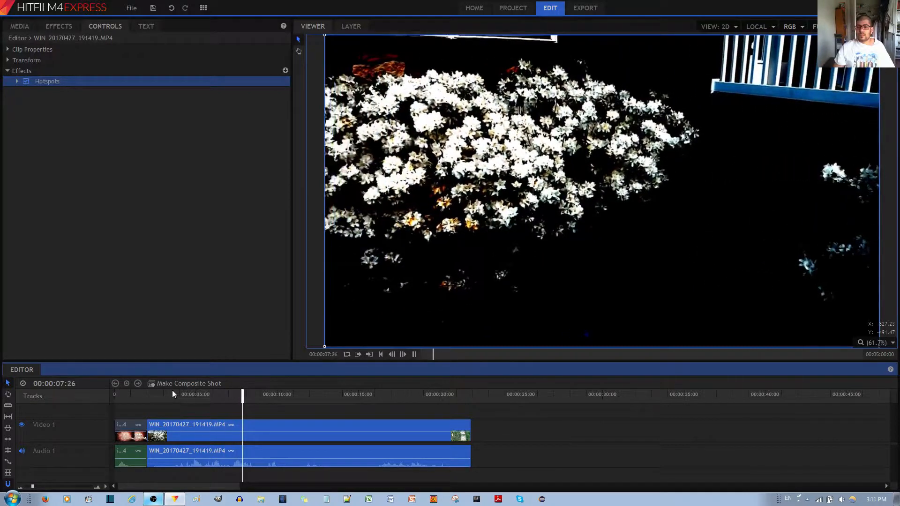
{"action": "key", "text": "space"}
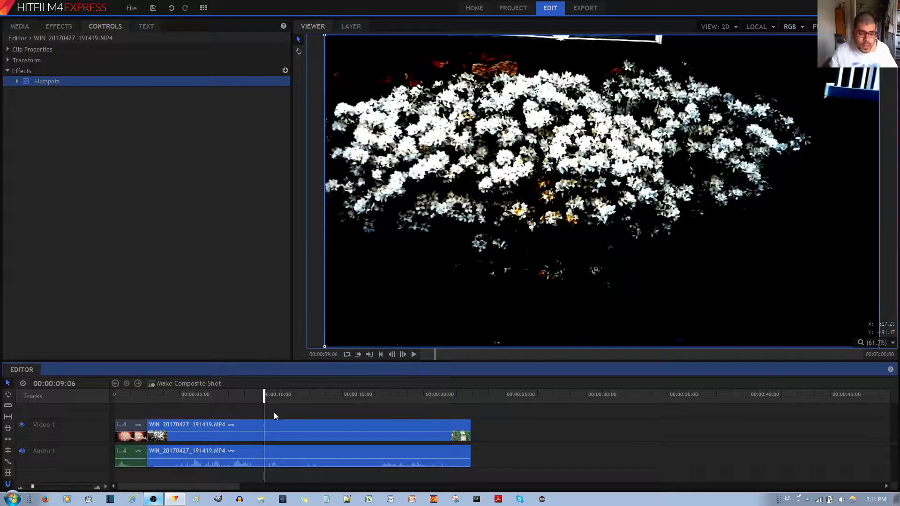
Compare against the original footage by disabling Hotspots, playing the clip from 00:00:03:06, and enabling the effect again
{"action": "left_click", "coordinate": [26, 81]}
{"action": "left_click", "coordinate": [167, 399]}
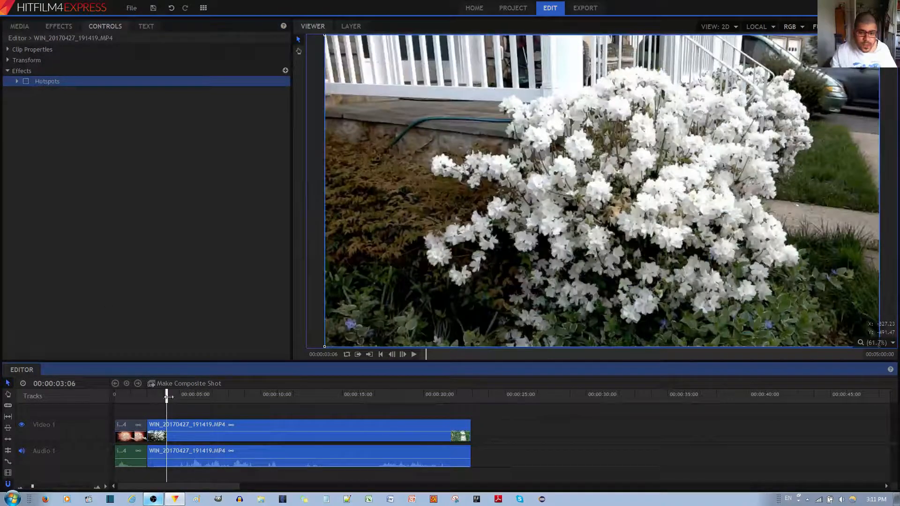
{"action": "key", "text": "space"}
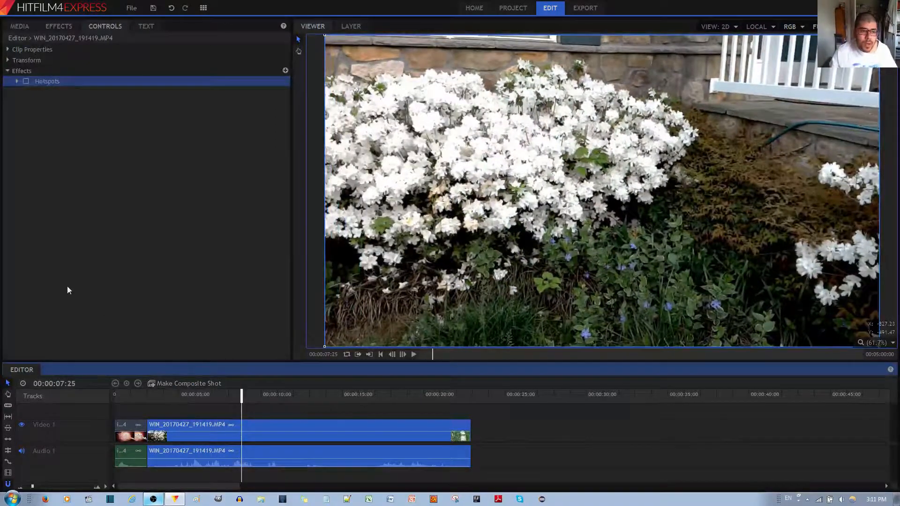
{"action": "left_click", "coordinate": [26, 81]}
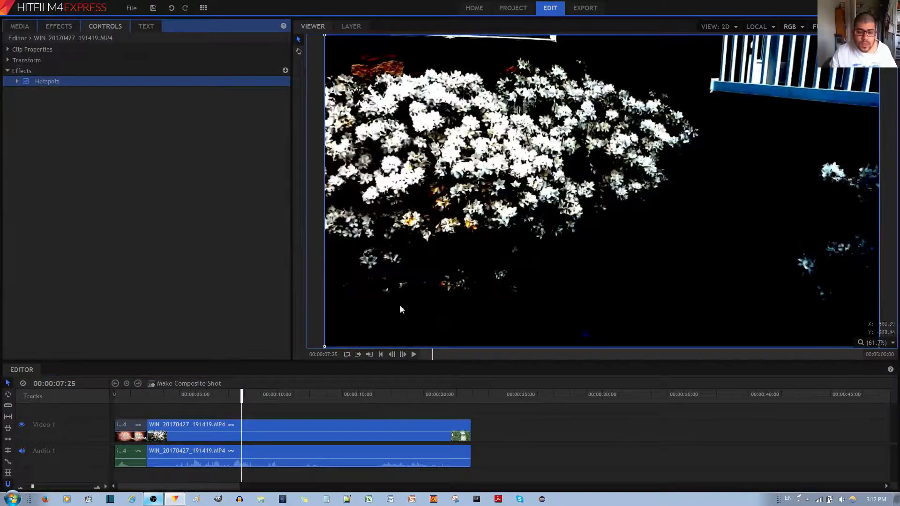
Lower the Hotspots Threshold to 0.29 and preview the clip by playing it from 00:00:02:24
{"action": "left_click", "coordinate": [184, 395]}
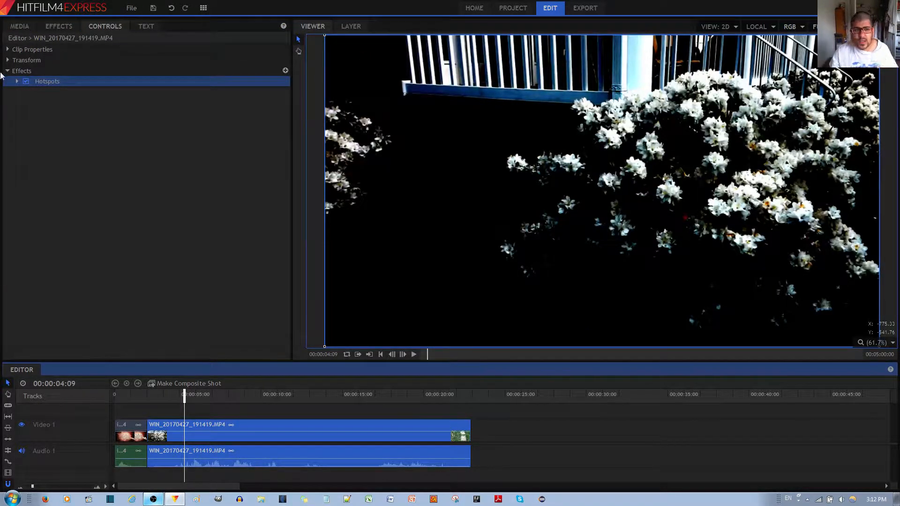
{"action": "left_click", "coordinate": [18, 81]}
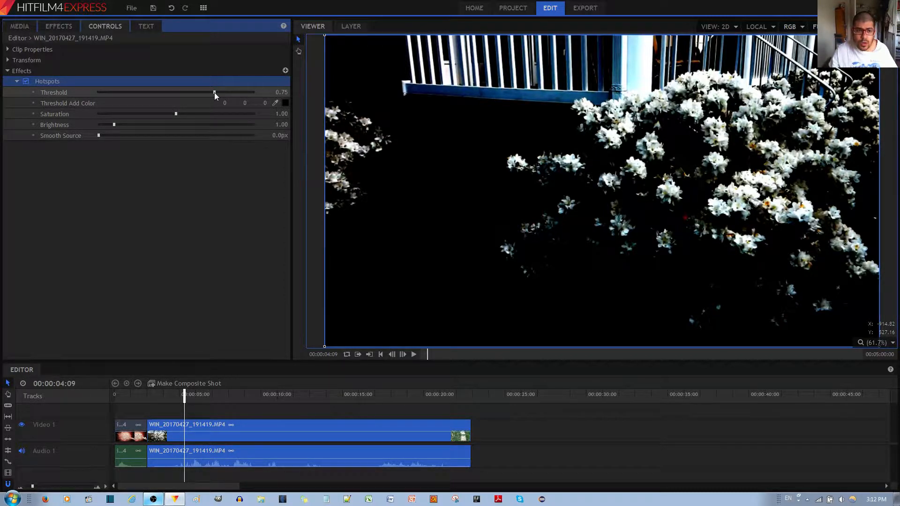
{"action": "left_click_drag", "start_coordinate": [215, 92], "coordinate": [143, 94]}
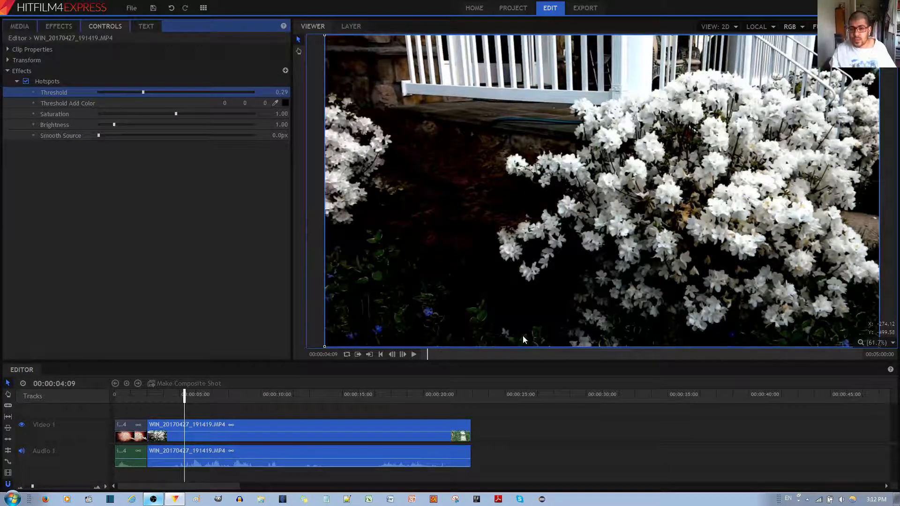
{"action": "left_click", "coordinate": [159, 393]}
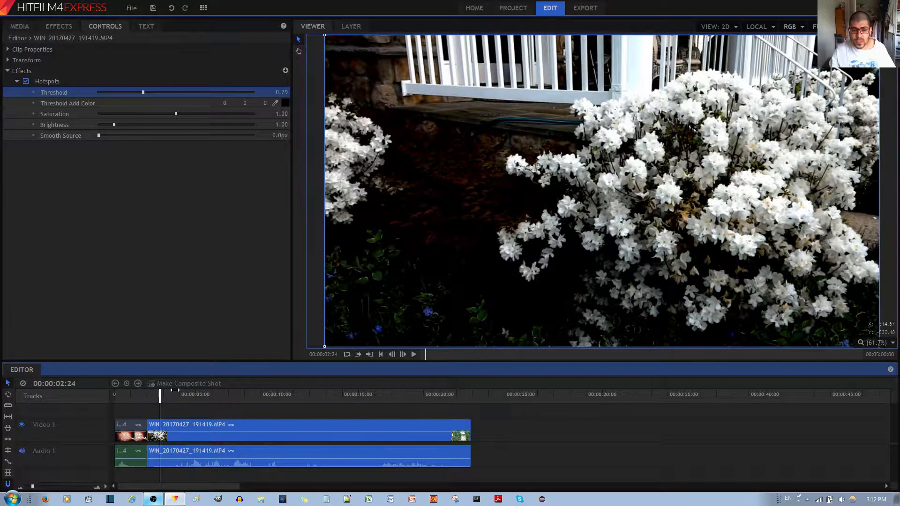
{"action": "key", "text": "space"}
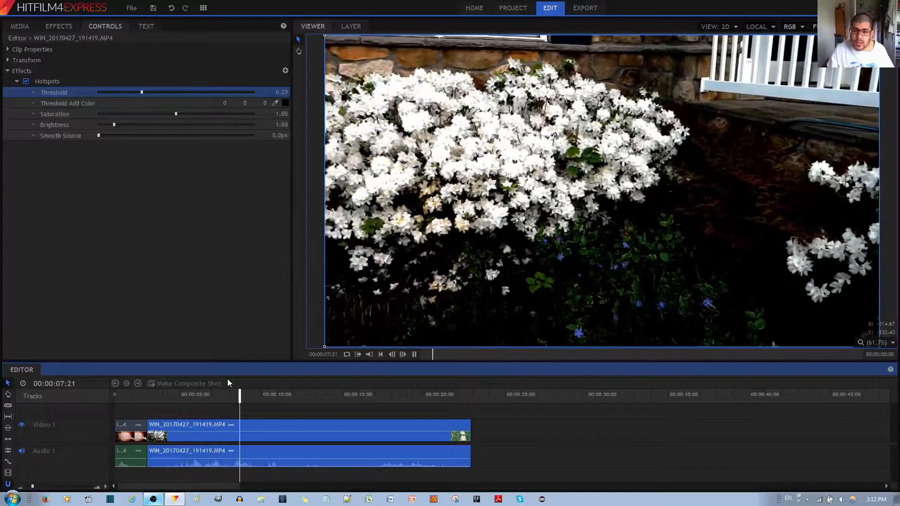
{"action": "key", "text": "space"}
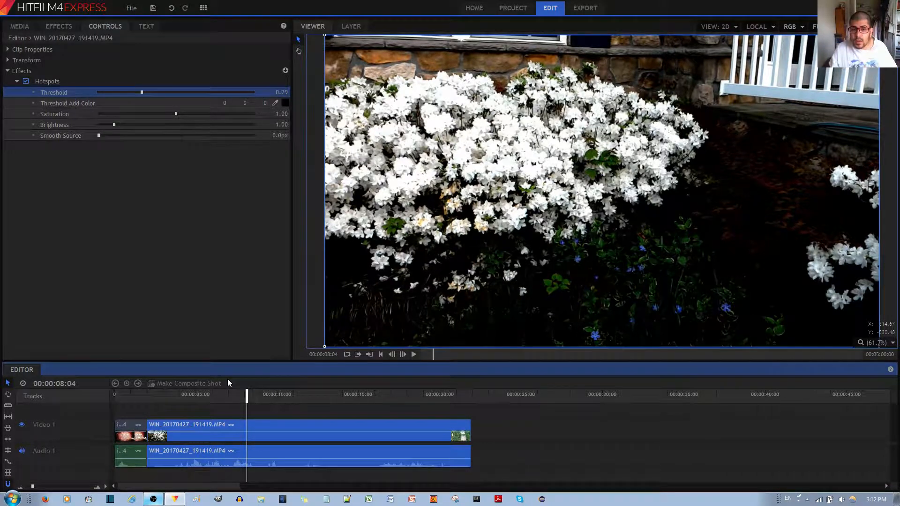
At 00:00:03:12, undo the reduced Hotspots Threshold, and try a Threshold of 1.00 before undoing that too
{"action": "left_click", "coordinate": [158, 394]}
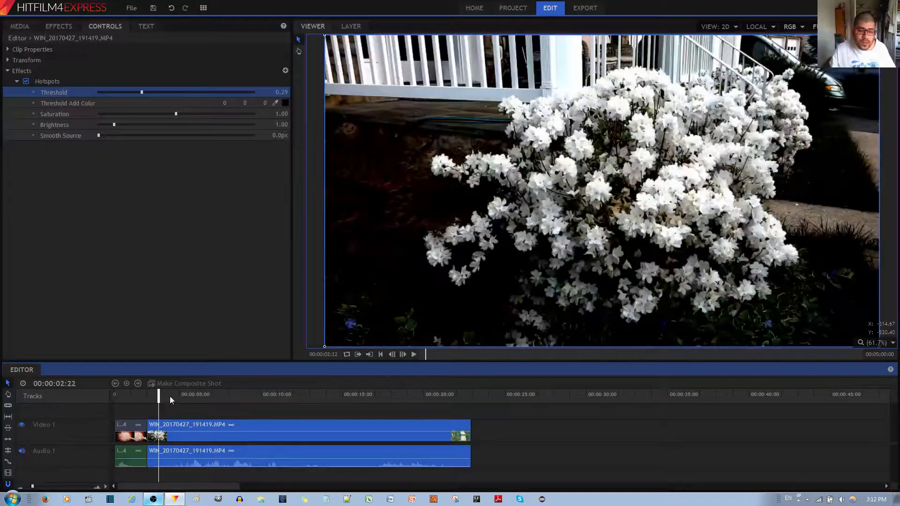
{"action": "left_click", "coordinate": [170, 395]}
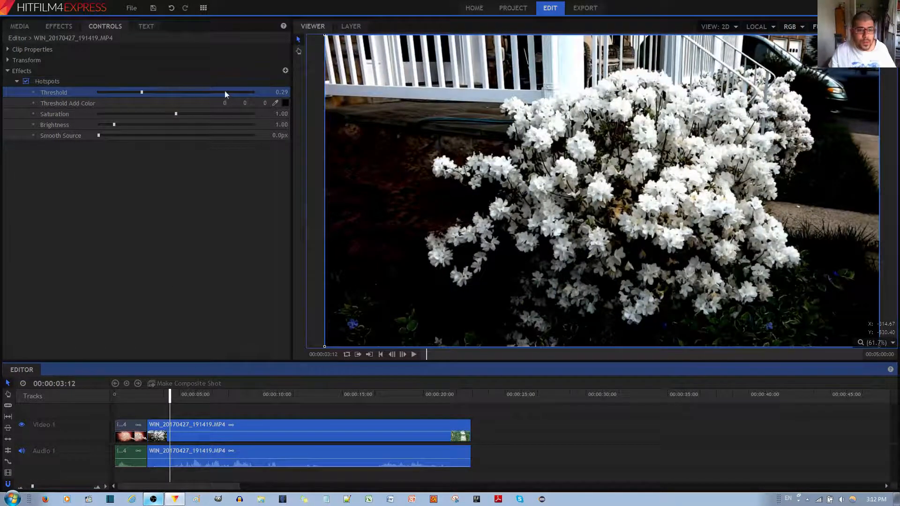
{"action": "left_click", "coordinate": [202, 194]}
{"action": "key", "text": "ctrl+z"}
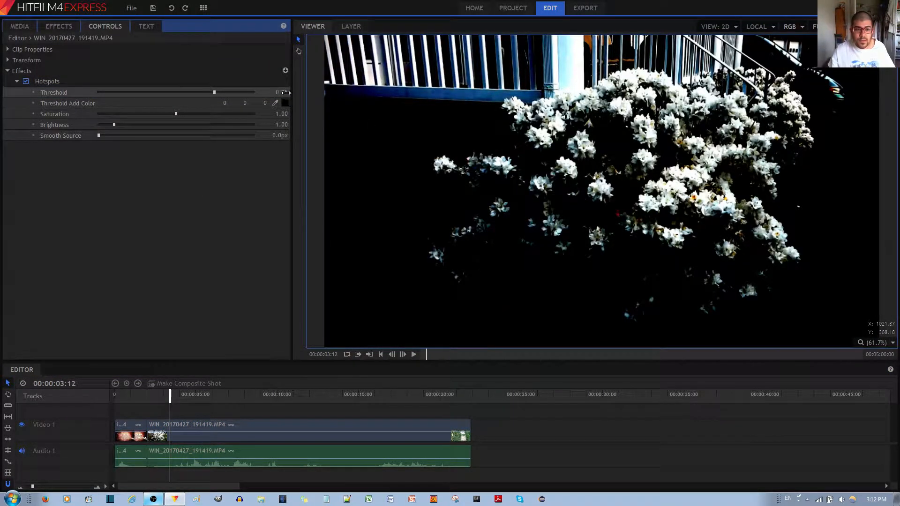
{"action": "left_click_drag", "start_coordinate": [215, 91], "coordinate": [268, 92]}
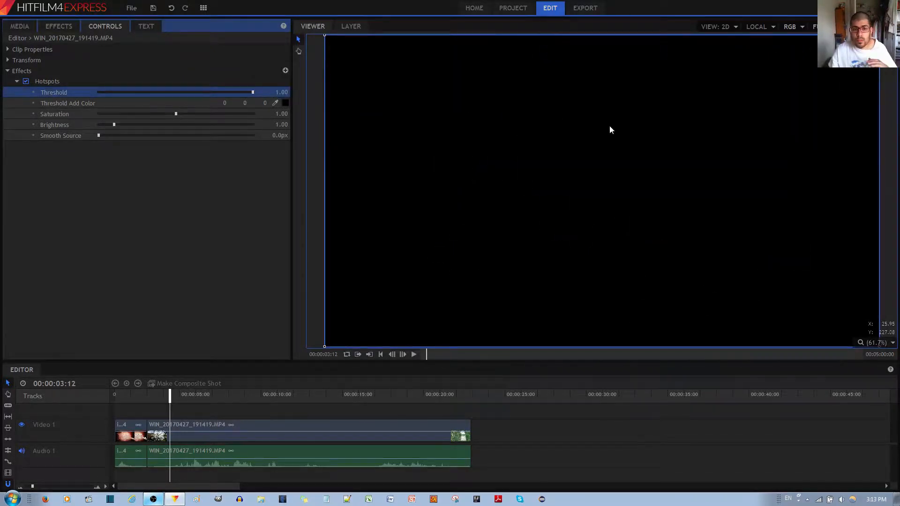
{"action": "key", "text": "ctrl+z"}
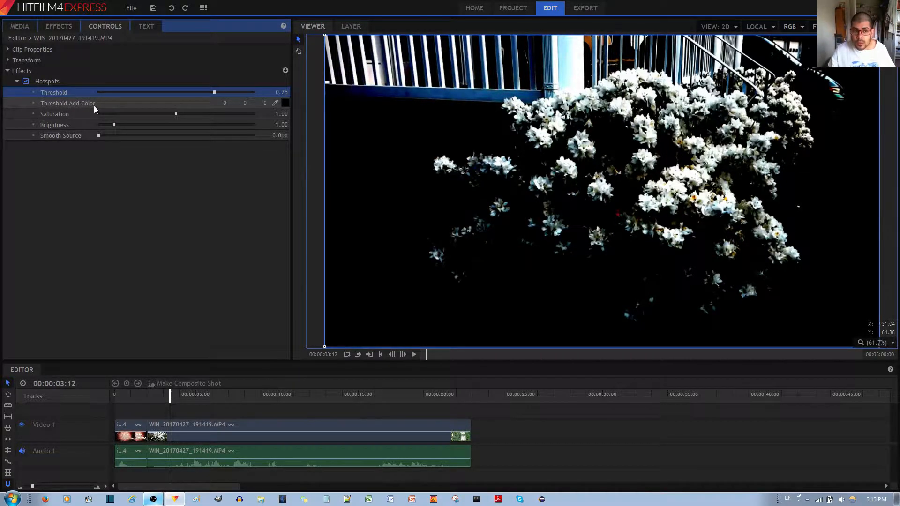
Try yellow (#ffff00) and dark green (#005500) as the Hotspots Threshold Add Color
{"action": "left_click", "coordinate": [286, 103]}
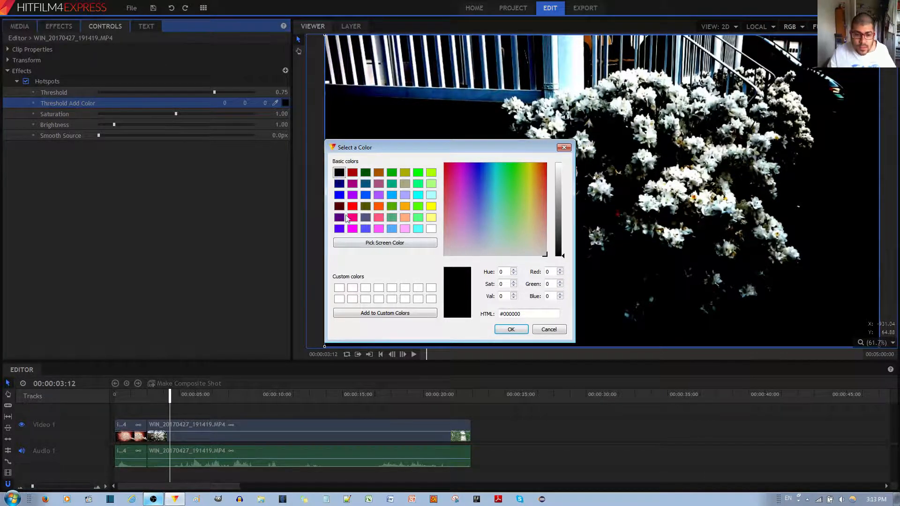
{"action": "left_click", "coordinate": [431, 206]}
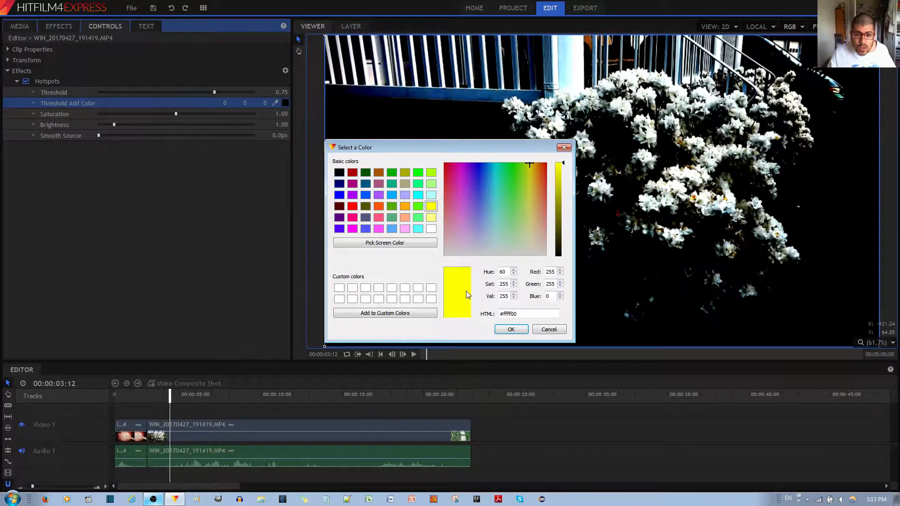
{"action": "left_click", "coordinate": [512, 330]}
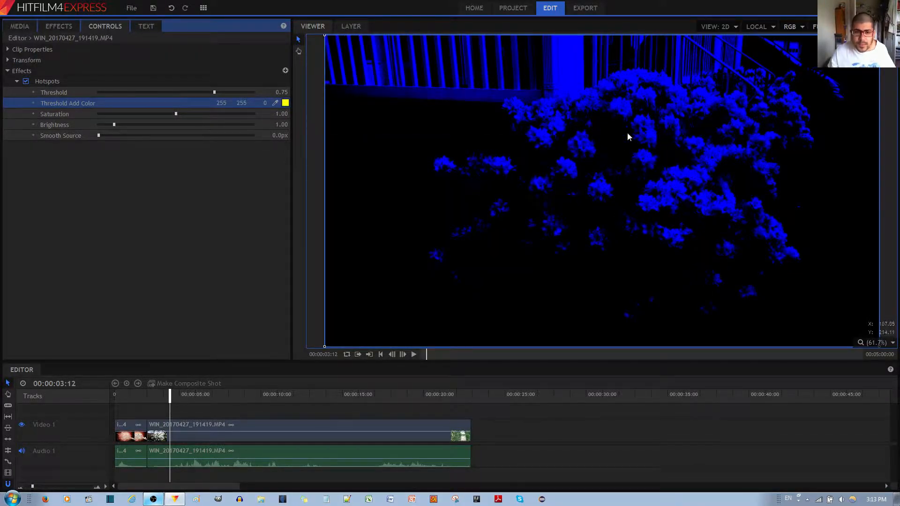
{"action": "left_click", "coordinate": [286, 104]}
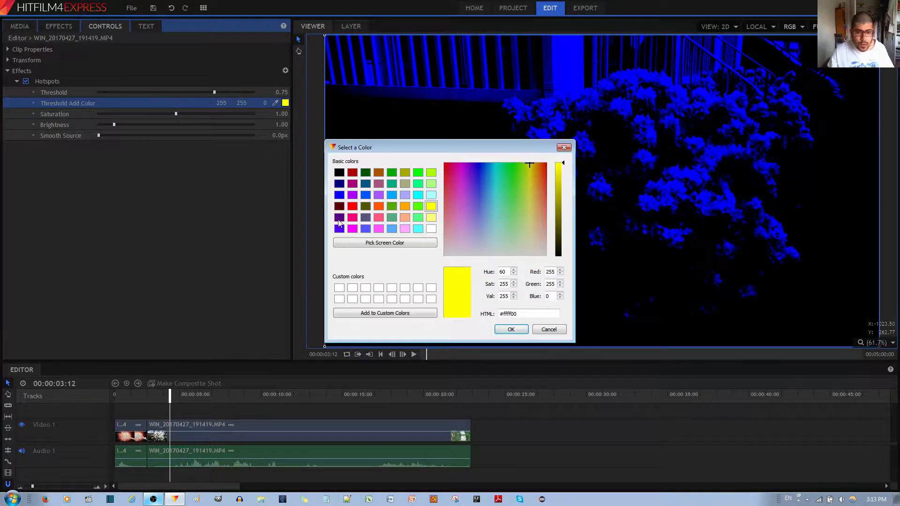
{"action": "left_click", "coordinate": [365, 173]}
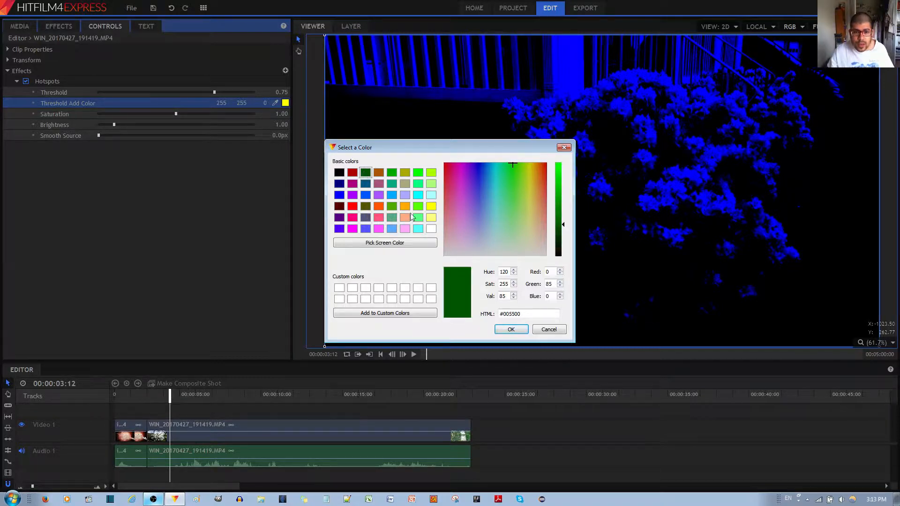
{"action": "left_click", "coordinate": [511, 330]}
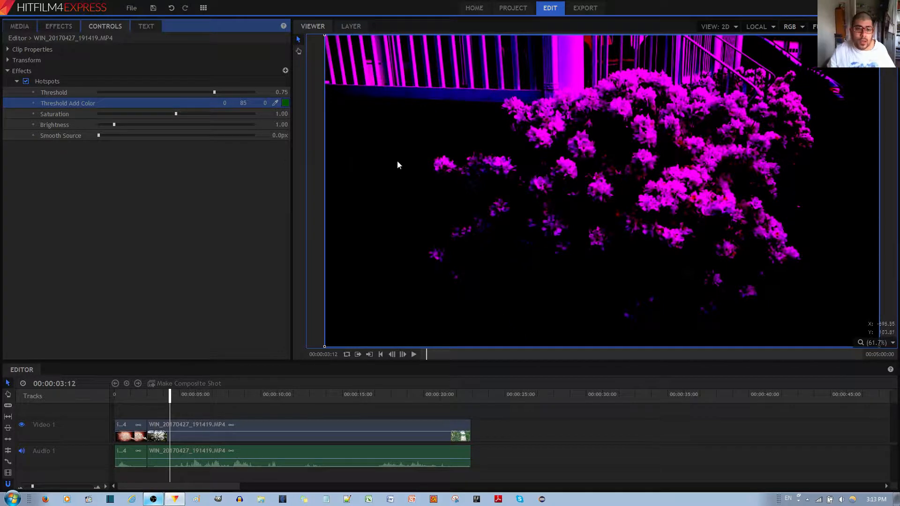
Try magenta (#aa007f) as the Threshold Add Color and replace it with red (#ff0000)
{"action": "left_click", "coordinate": [285, 103]}
{"action": "left_click", "coordinate": [353, 185]}
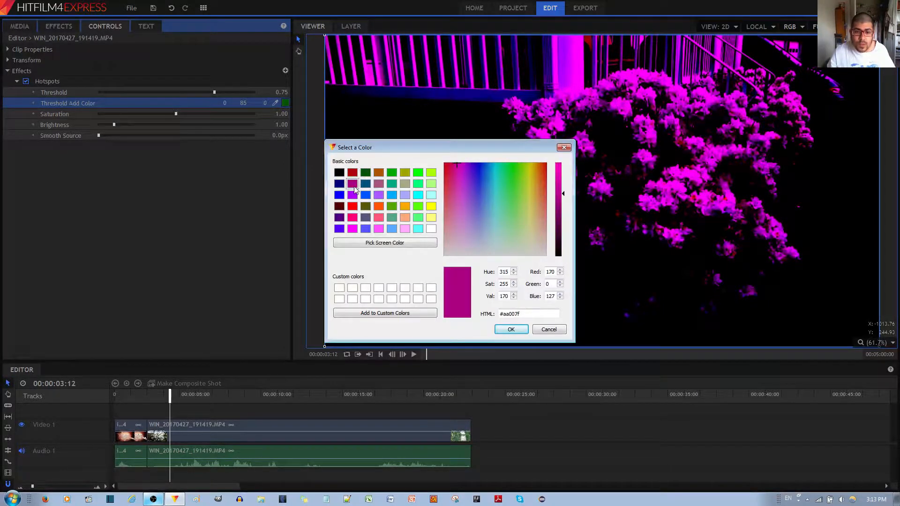
{"action": "left_click", "coordinate": [511, 330]}
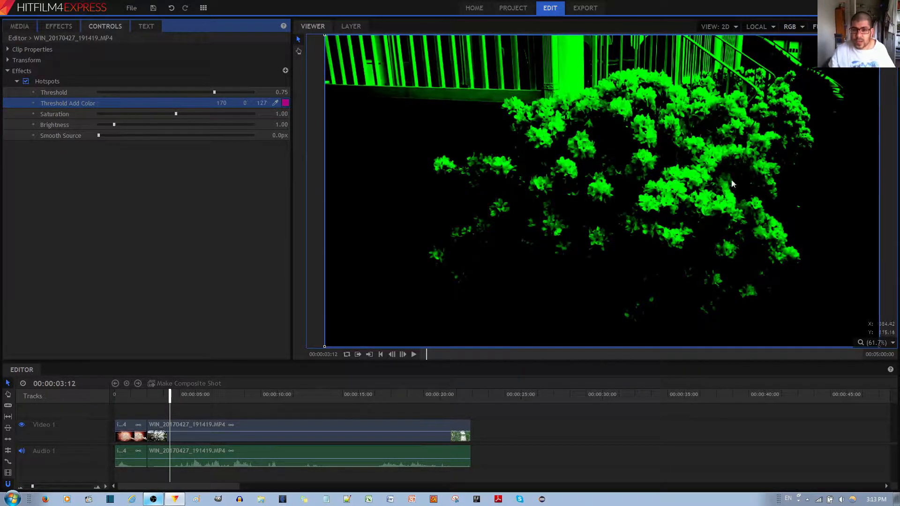
{"action": "left_click", "coordinate": [285, 103]}
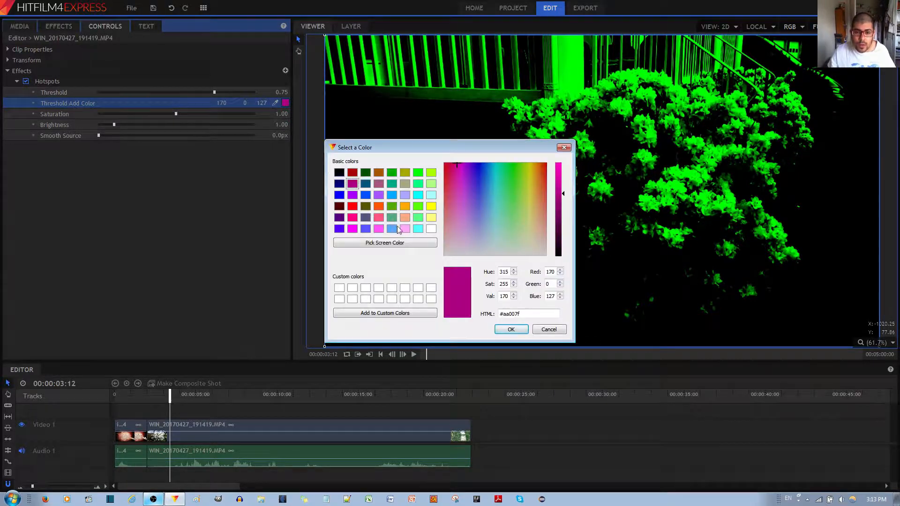
{"action": "left_click", "coordinate": [352, 206]}
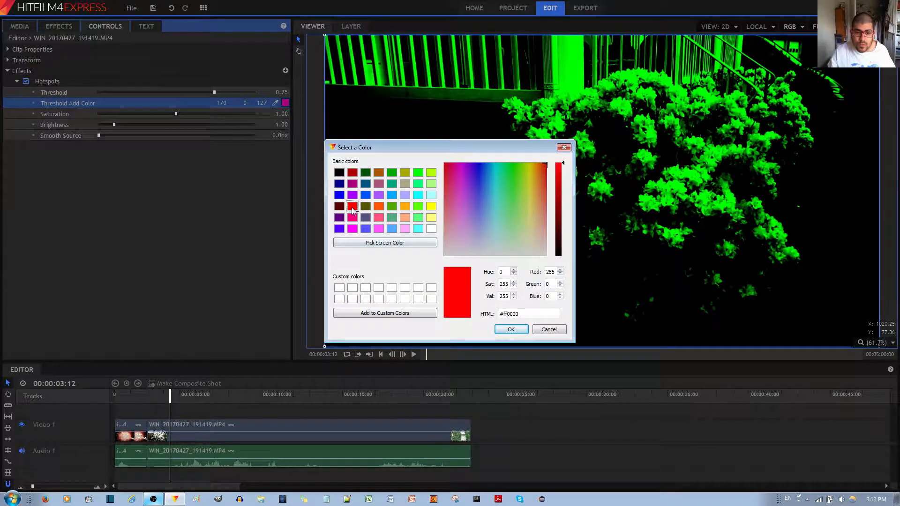
{"action": "left_click", "coordinate": [512, 331]}
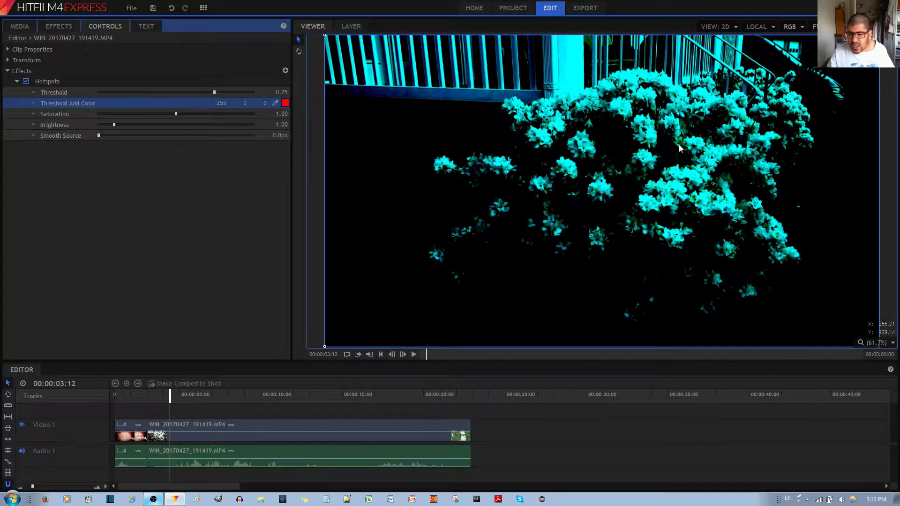
Set the Hotspots Threshold to 0.00 and toggle the effect off and on to compare with the original footage
{"action": "left_click_drag", "start_coordinate": [215, 91], "coordinate": [68, 92]}
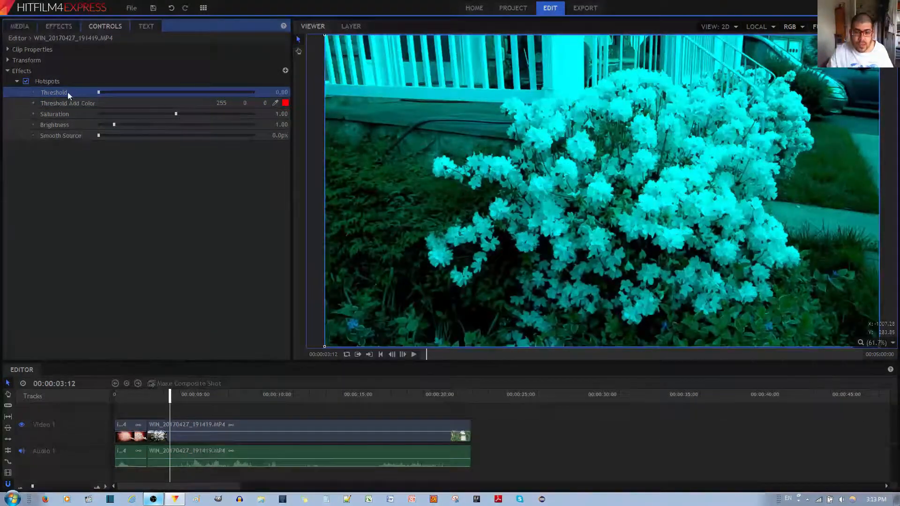
{"action": "left_click", "coordinate": [26, 82]}
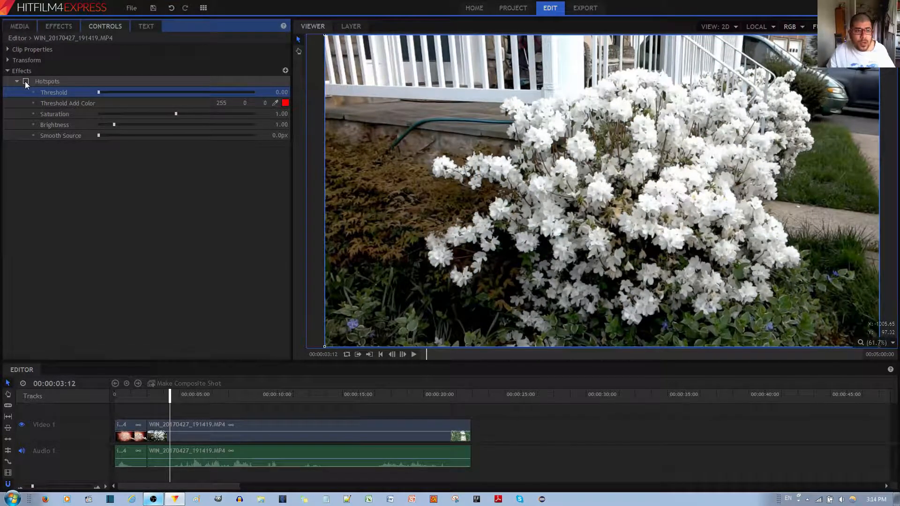
{"action": "left_click", "coordinate": [26, 82]}
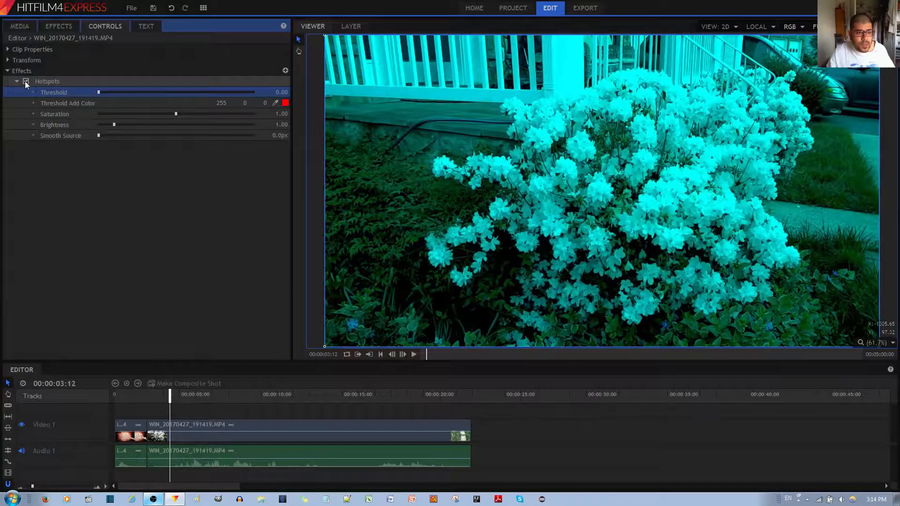
Replace the Hotspots Threshold Add Color with black (#000000)
{"action": "left_click", "coordinate": [286, 104]}
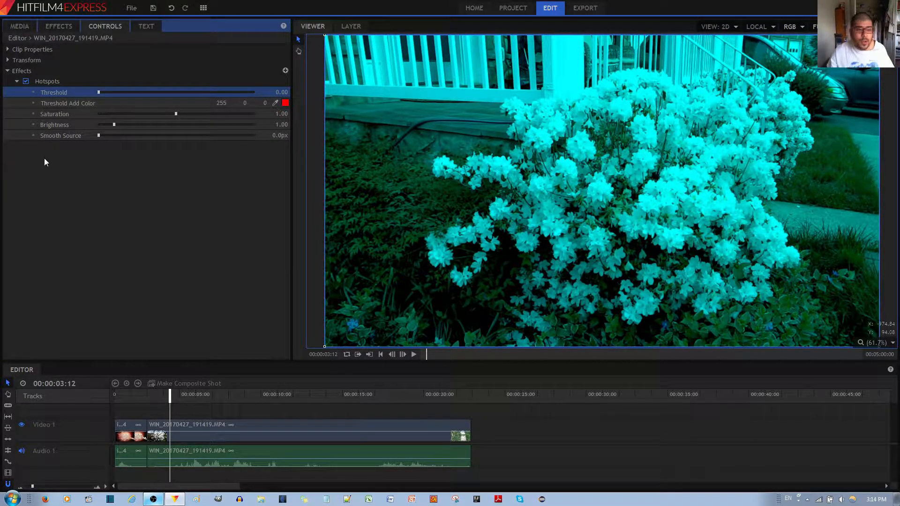
{"action": "left_click", "coordinate": [286, 105]}
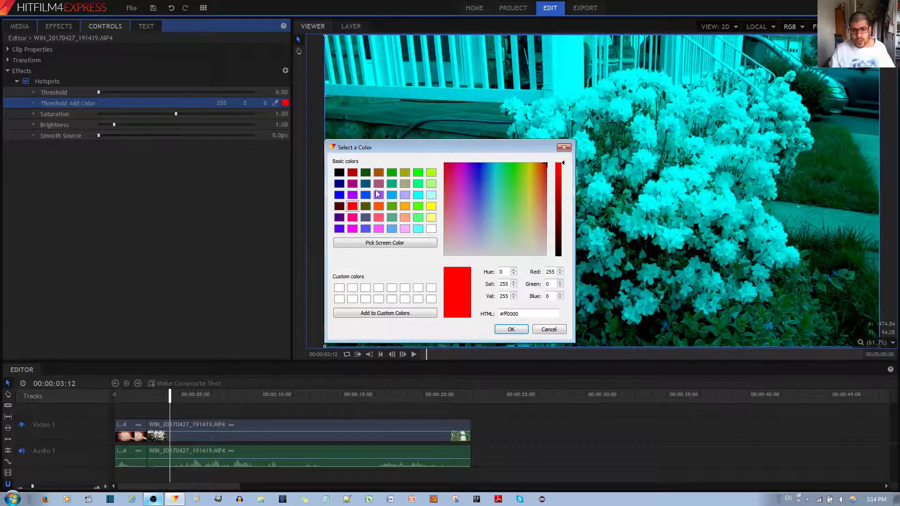
{"action": "left_click", "coordinate": [339, 172]}
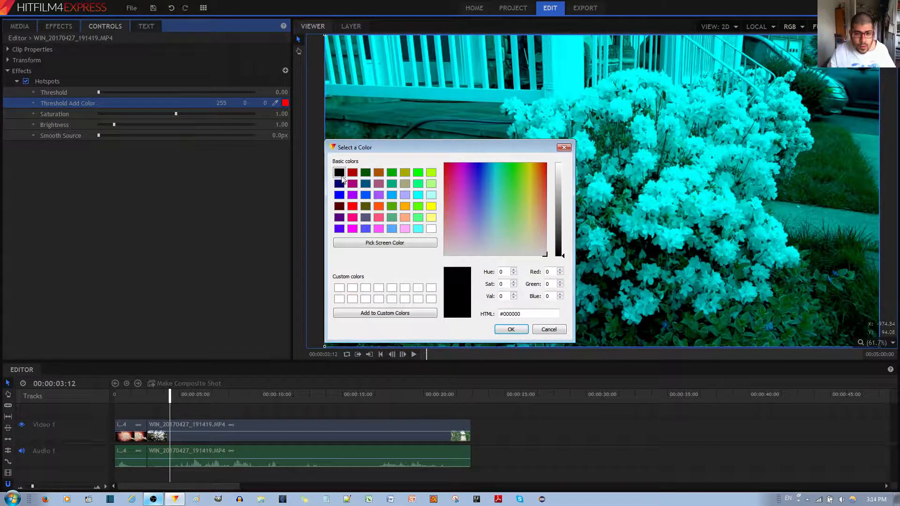
{"action": "left_click", "coordinate": [511, 330]}
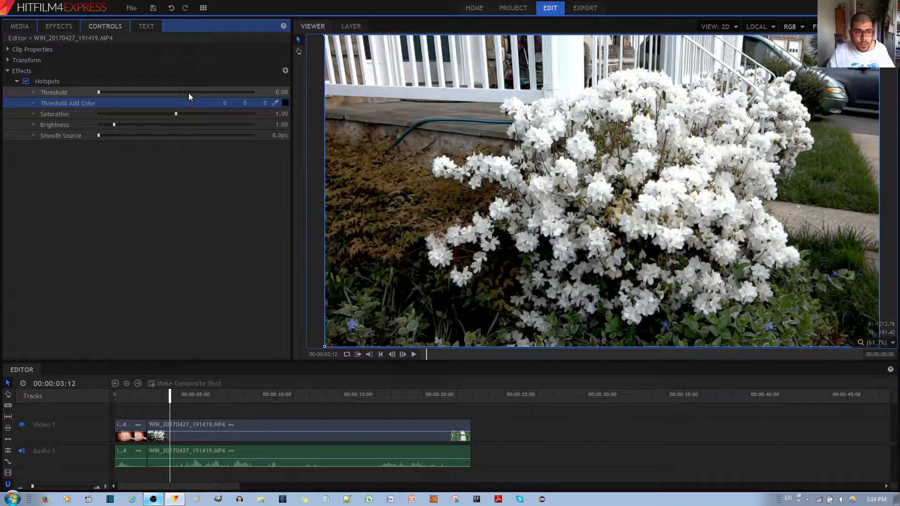
Set the Hotspots Threshold to 0.75
{"action": "left_click", "coordinate": [281, 92]}
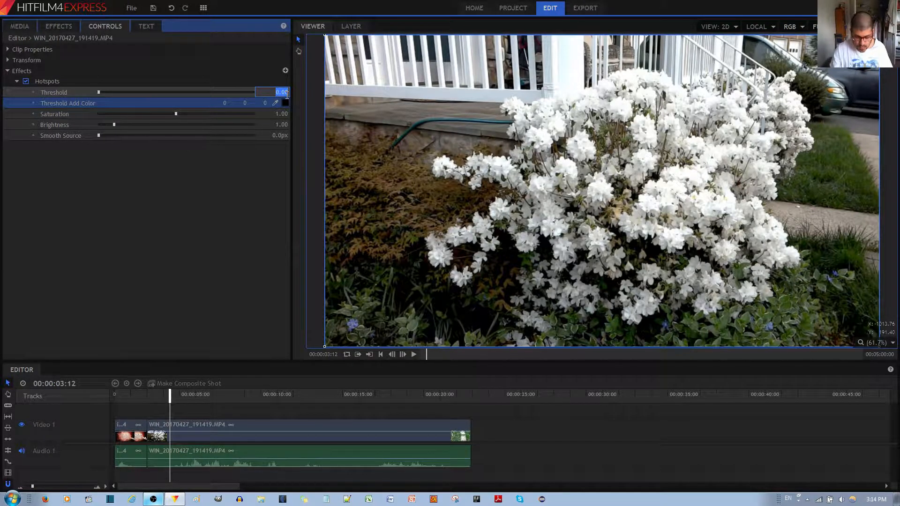
{"action": "left_click", "coordinate": [287, 94]}
{"action": "key", "text": "BackSpace"}
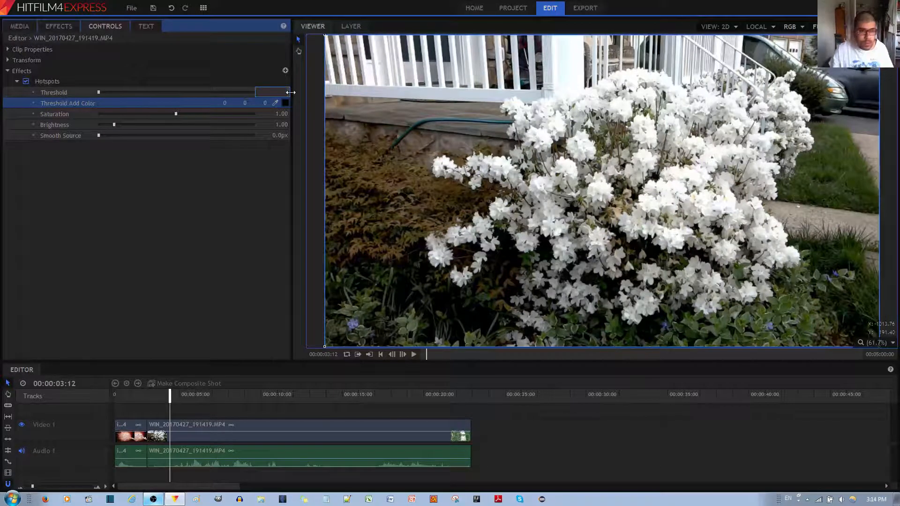
{"action": "left_click", "coordinate": [188, 80]}
{"action": "left_click_drag", "start_coordinate": [181, 92], "coordinate": [215, 92]}
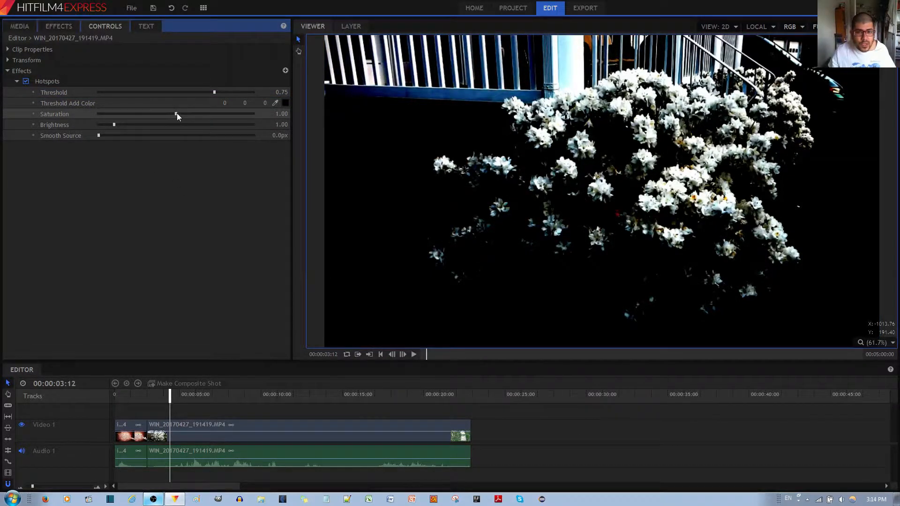
Try the Hotspots Saturation alternately at 2.00 and 0.00 to compare the extremes, ending at 0.00
{"action": "left_click_drag", "start_coordinate": [176, 114], "coordinate": [177, 114]}
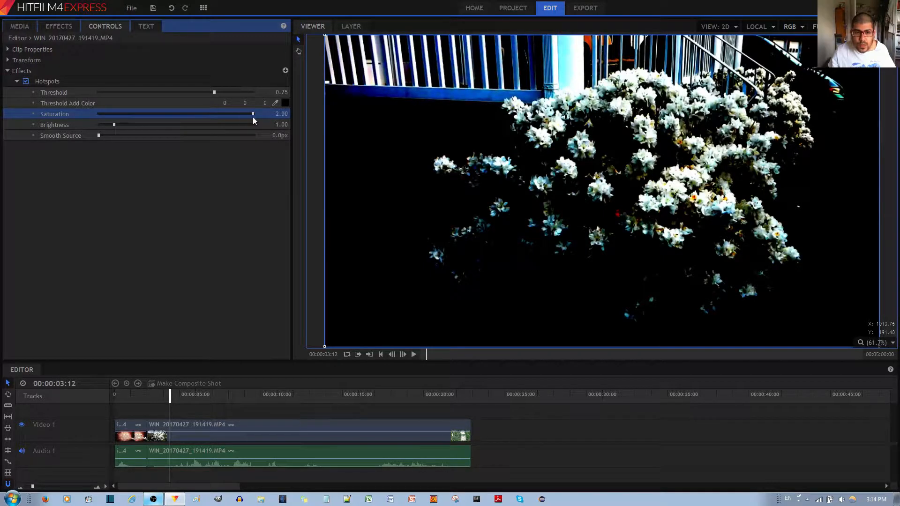
{"action": "left_click_drag", "start_coordinate": [254, 116], "coordinate": [106, 114]}
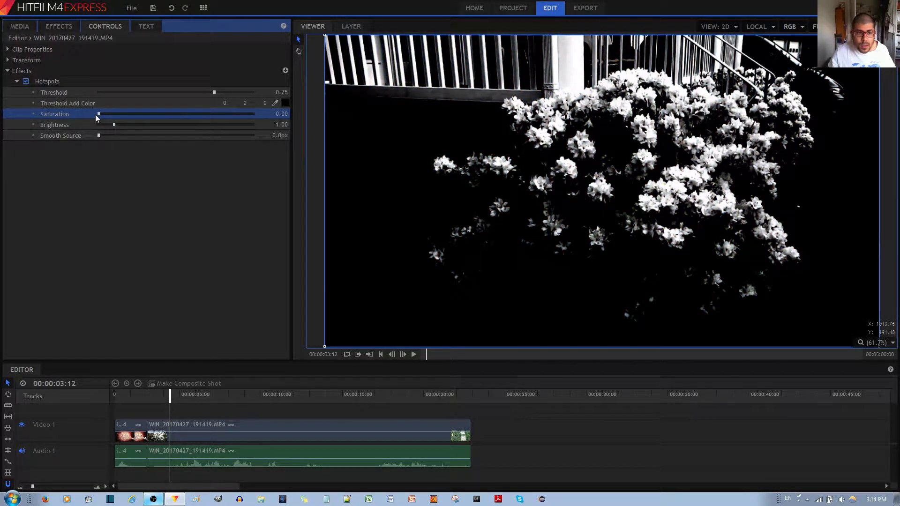
{"action": "left_click_drag", "start_coordinate": [96, 114], "coordinate": [261, 122]}
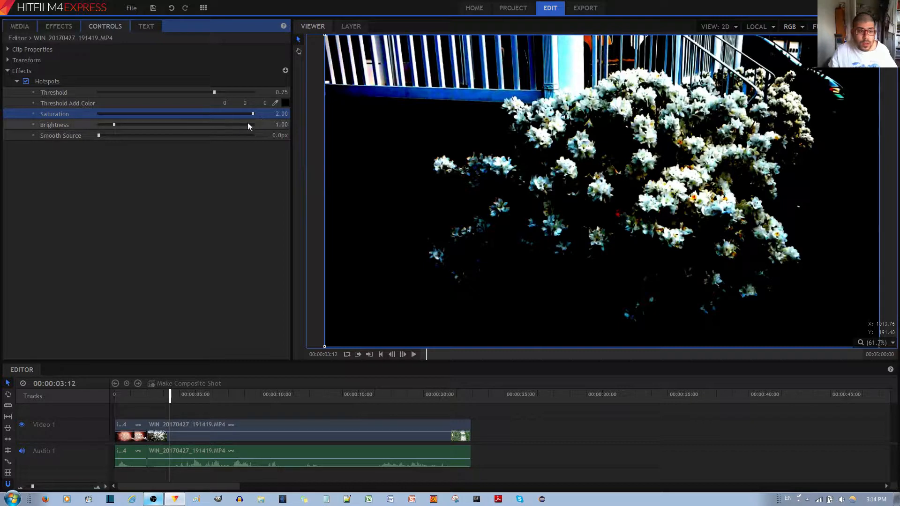
{"action": "left_click", "coordinate": [255, 115]}
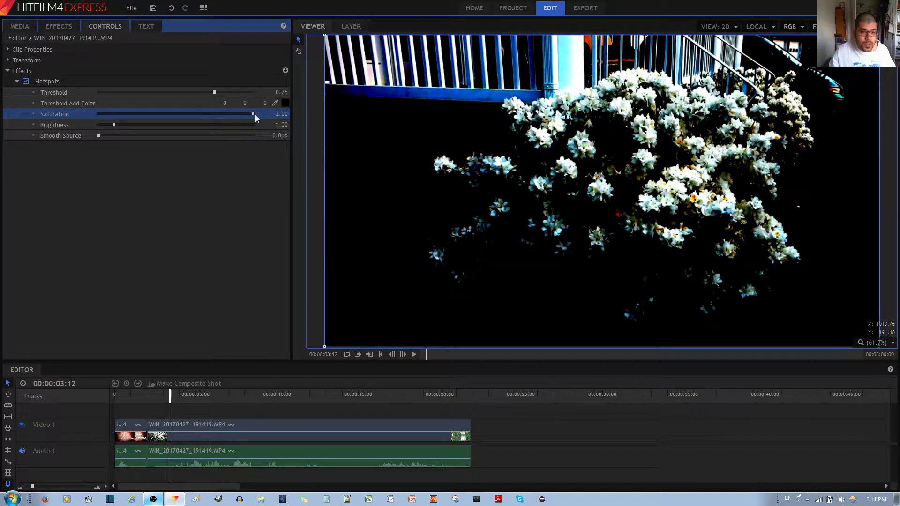
{"action": "left_click_drag", "start_coordinate": [252, 114], "coordinate": [23, 117]}
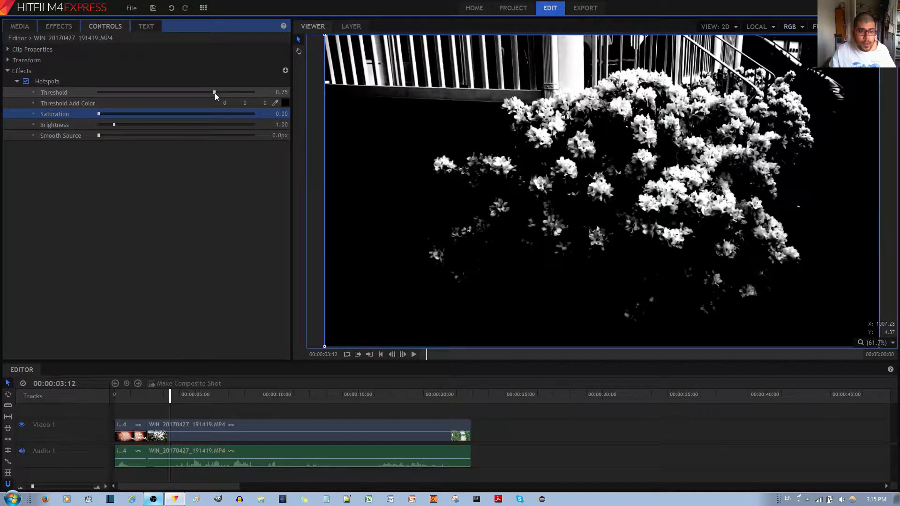
Try a Threshold of 0.00 and of 0.57 with the Saturation raised to 2.00
{"action": "left_click_drag", "start_coordinate": [215, 93], "coordinate": [81, 93]}
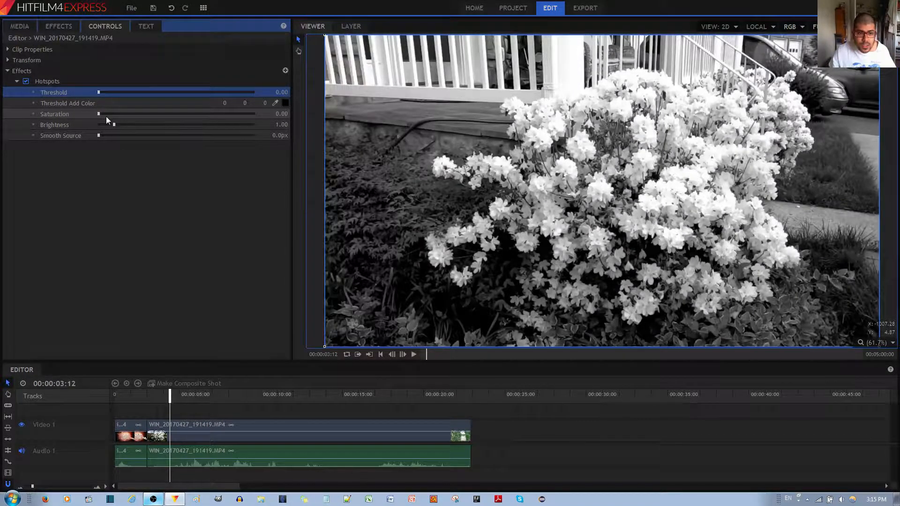
{"action": "left_click_drag", "start_coordinate": [97, 112], "coordinate": [122, 114]}
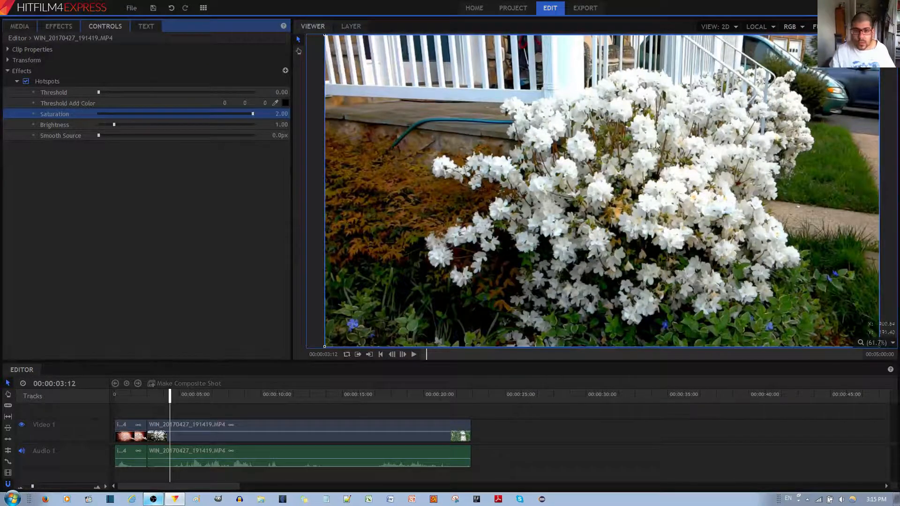
{"action": "left_click_drag", "start_coordinate": [142, 92], "coordinate": [148, 112]}
{"action": "left_click_drag", "start_coordinate": [80, 114], "coordinate": [263, 120]}
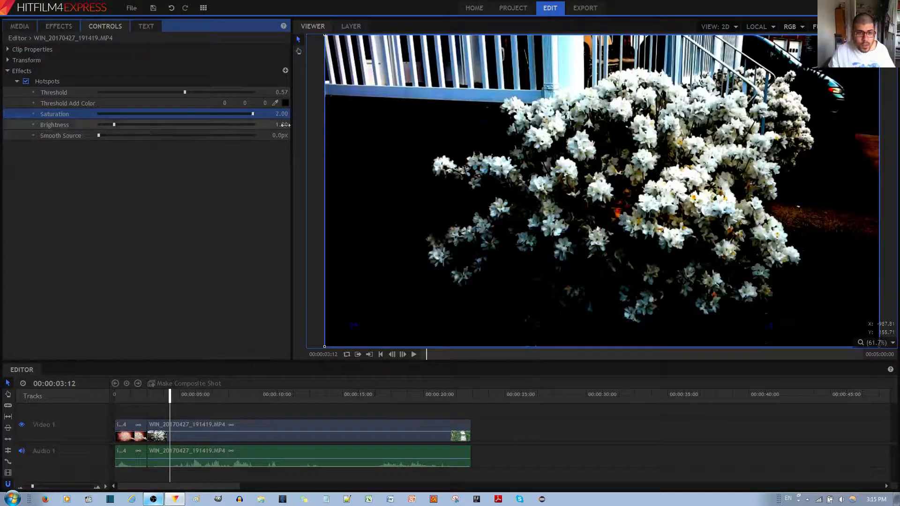
{"action": "left_click", "coordinate": [209, 164]}
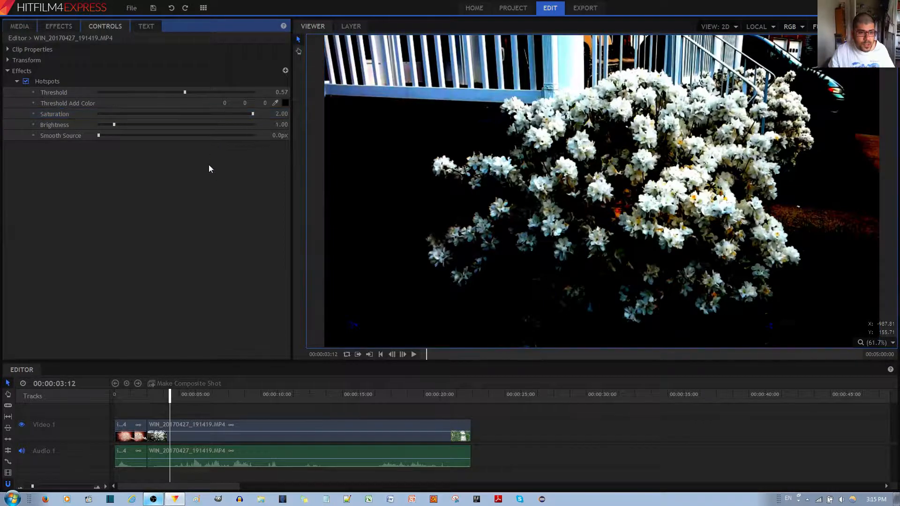
Undo the latest Threshold and Saturation trials, restoring a Threshold of 0.75 and a Saturation of 0.00
{"action": "key", "text": "ctrl+z"}
{"action": "key", "text": "ctrl+z"}
{"action": "key", "text": "ctrl+z"}
{"action": "key", "text": "ctrl+y"}
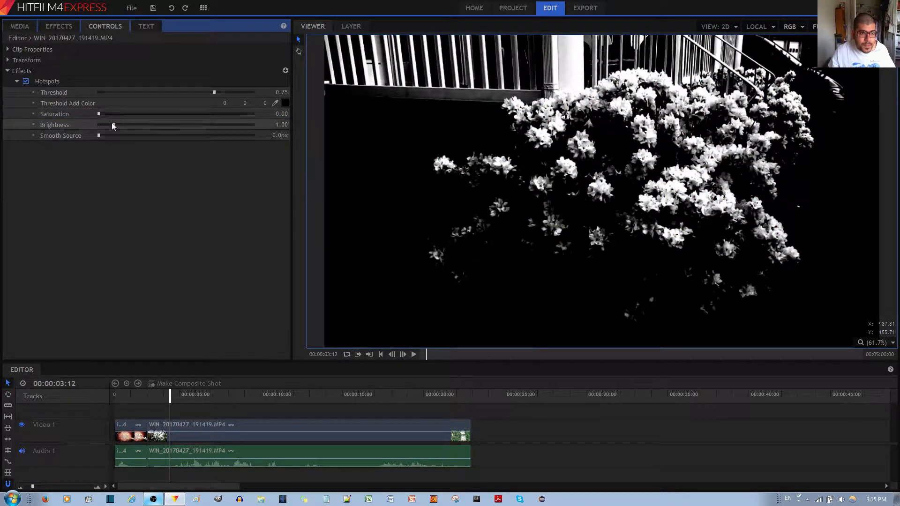
Set the Hotspots Saturation to 1.00 and raise the Brightness to 2.6
{"action": "mouse_move", "coordinate": [113, 123]}
{"action": "left_mouse_down"}
{"action": "mouse_move", "coordinate": [259, 126]}
{"action": "mouse_move", "coordinate": [91, 125]}
{"action": "mouse_move", "coordinate": [141, 125]}
{"action": "mouse_move", "coordinate": [116, 113]}
{"action": "left_mouse_up"}
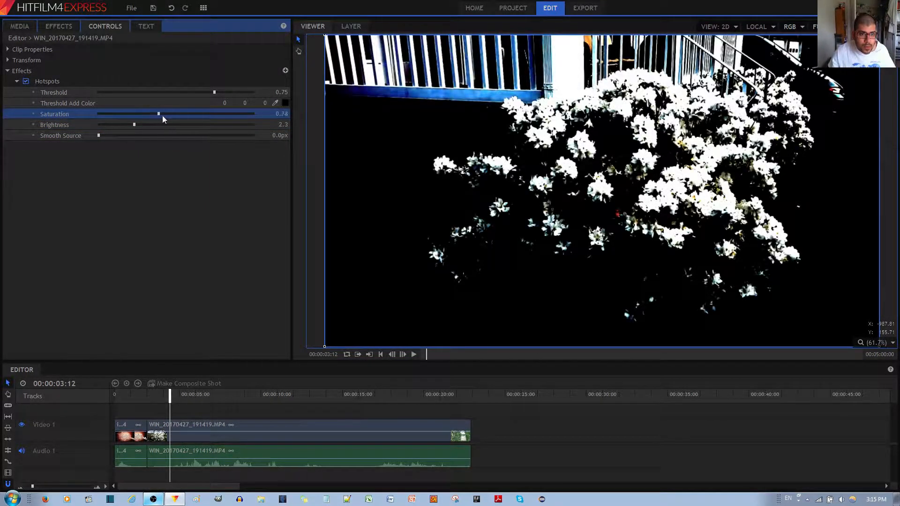
{"action": "mouse_move", "coordinate": [134, 124]}
{"action": "left_mouse_down"}
{"action": "mouse_move", "coordinate": [232, 128]}
{"action": "mouse_move", "coordinate": [45, 129]}
{"action": "mouse_move", "coordinate": [196, 126]}
{"action": "mouse_move", "coordinate": [138, 139]}
{"action": "left_mouse_up"}
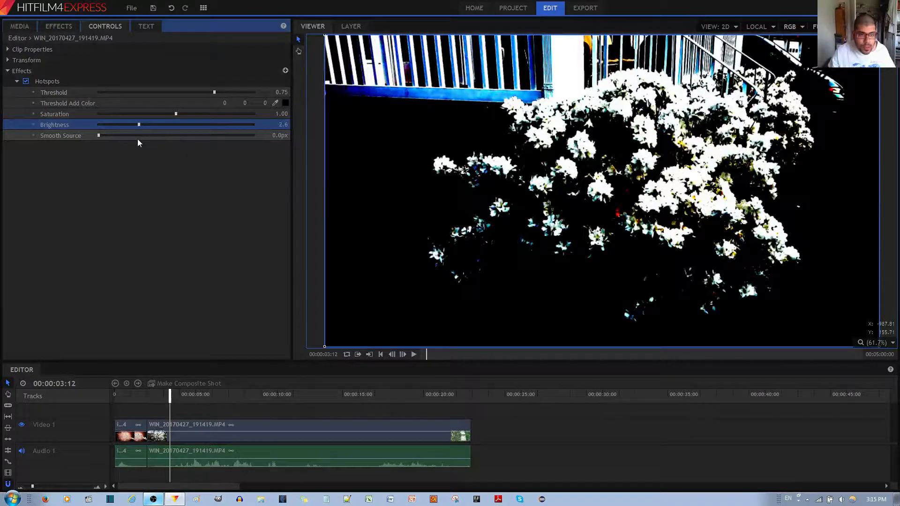
{"action": "left_click", "coordinate": [129, 195]}
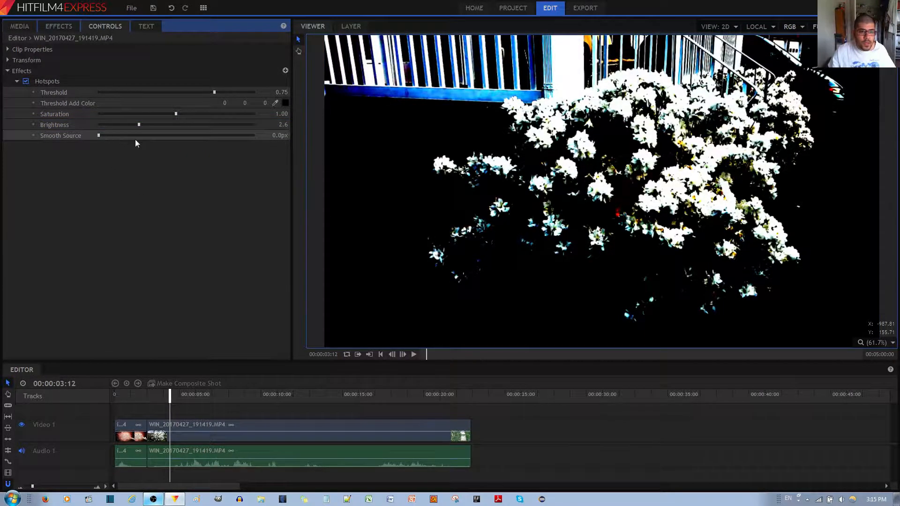
Set the Threshold to 0.00 and the Brightness to 1.00, and try a Smooth Source of 148.4 px before removing it
{"action": "mouse_move", "coordinate": [99, 137]}
{"action": "left_mouse_down"}
{"action": "mouse_move", "coordinate": [116, 137]}
{"action": "mouse_move", "coordinate": [89, 137]}
{"action": "left_mouse_up"}
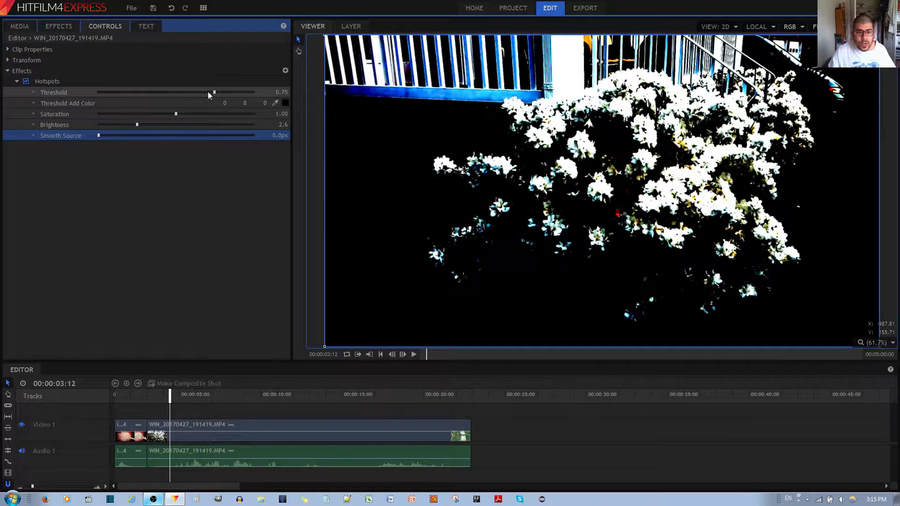
{"action": "left_click_drag", "start_coordinate": [207, 91], "coordinate": [98, 92]}
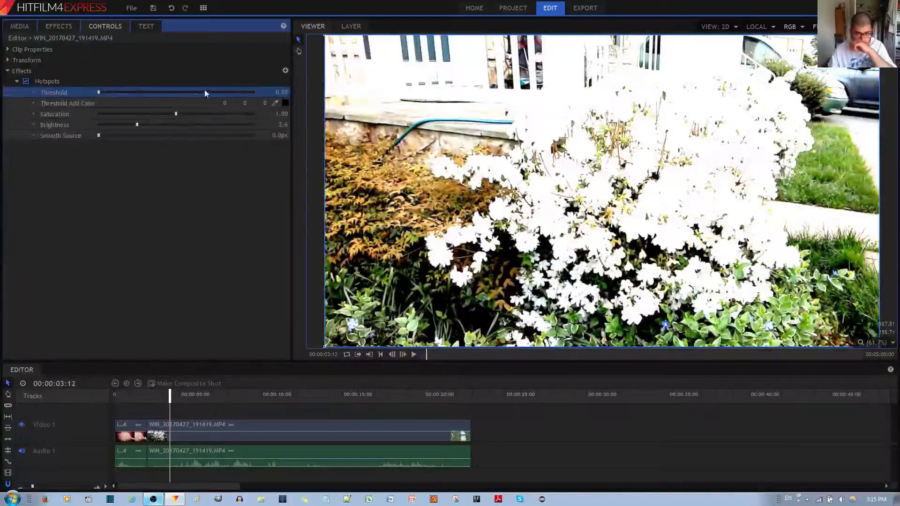
{"action": "mouse_move", "coordinate": [138, 124]}
{"action": "left_mouse_down"}
{"action": "mouse_move", "coordinate": [98, 135]}
{"action": "mouse_move", "coordinate": [143, 141]}
{"action": "left_mouse_up"}
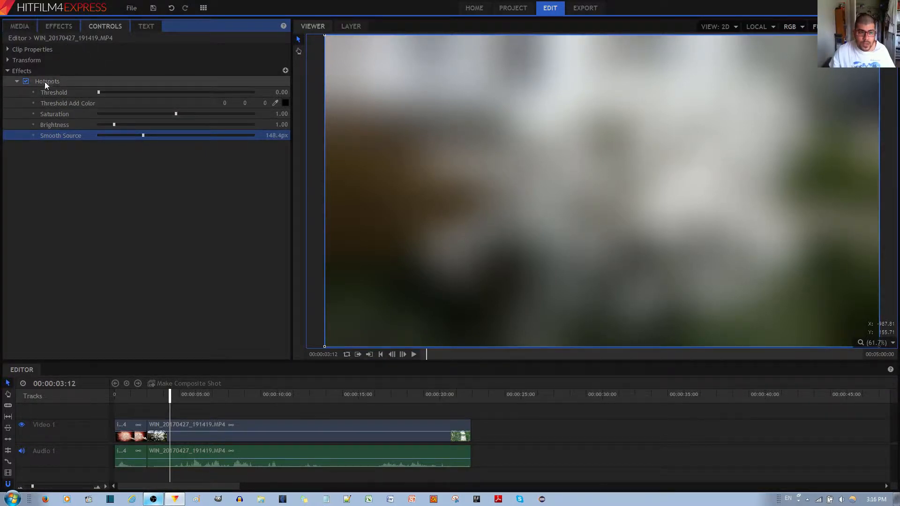
{"action": "left_click_drag", "start_coordinate": [142, 134], "coordinate": [89, 139]}
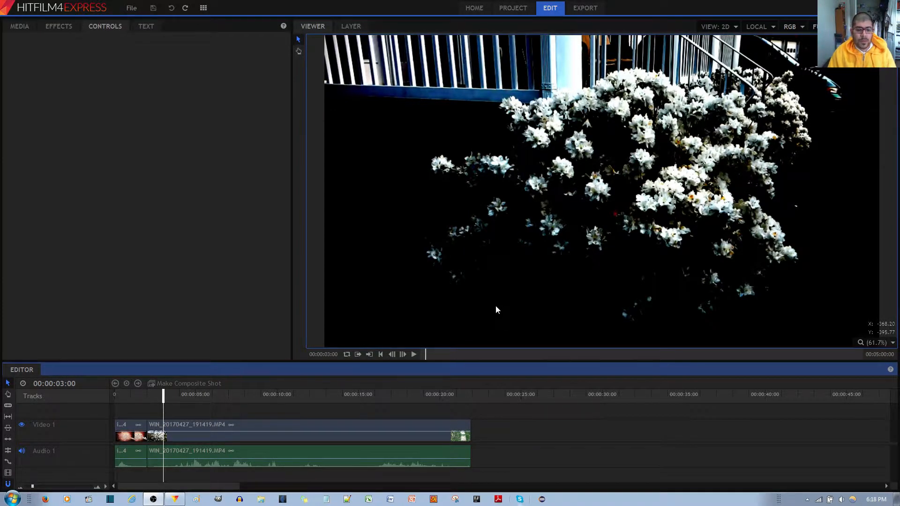
Convert the flower clip into a composite shot using the Editor Sequence properties, with effects and transform set to Move with Clip
{"action": "left_click", "coordinate": [253, 425]}
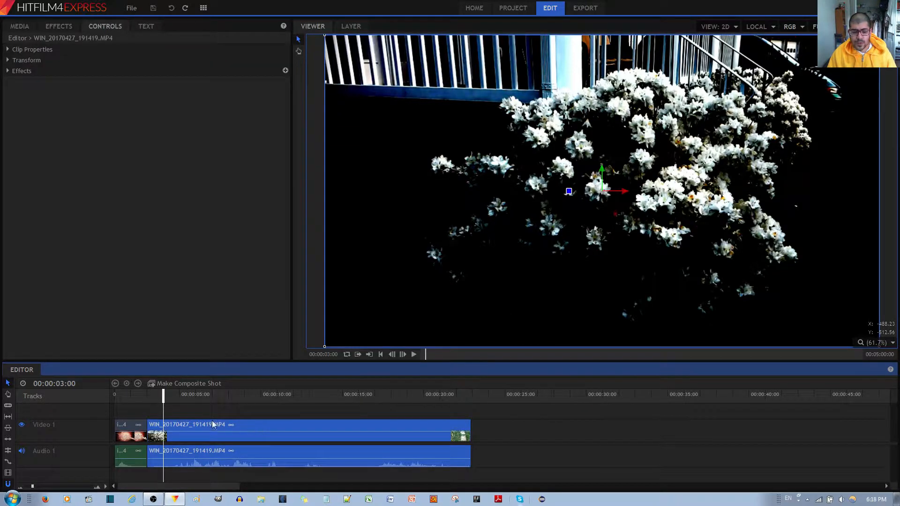
{"action": "left_click", "coordinate": [185, 384]}
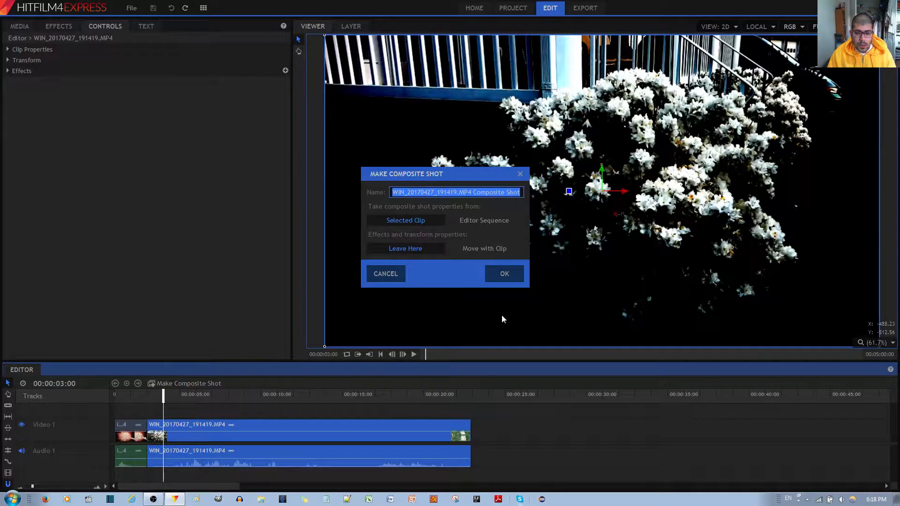
{"action": "left_click", "coordinate": [477, 219]}
{"action": "left_click", "coordinate": [485, 251]}
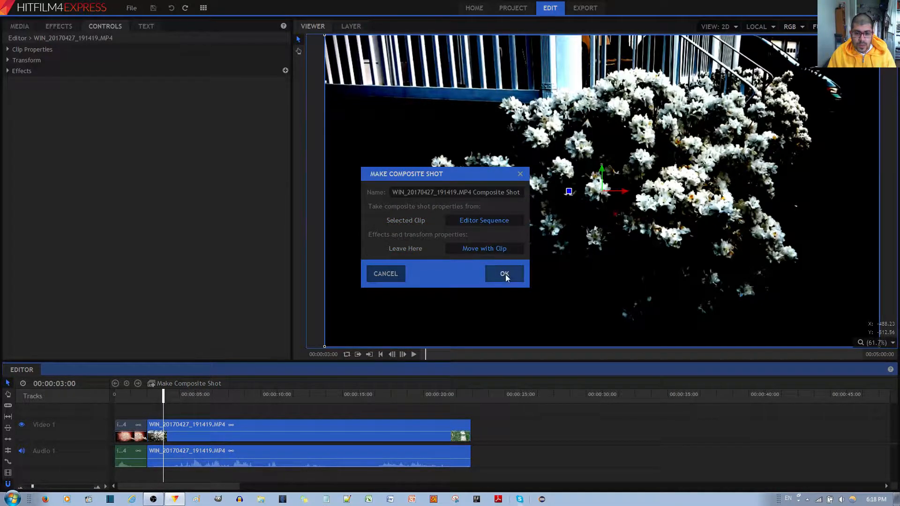
{"action": "left_click", "coordinate": [505, 274]}
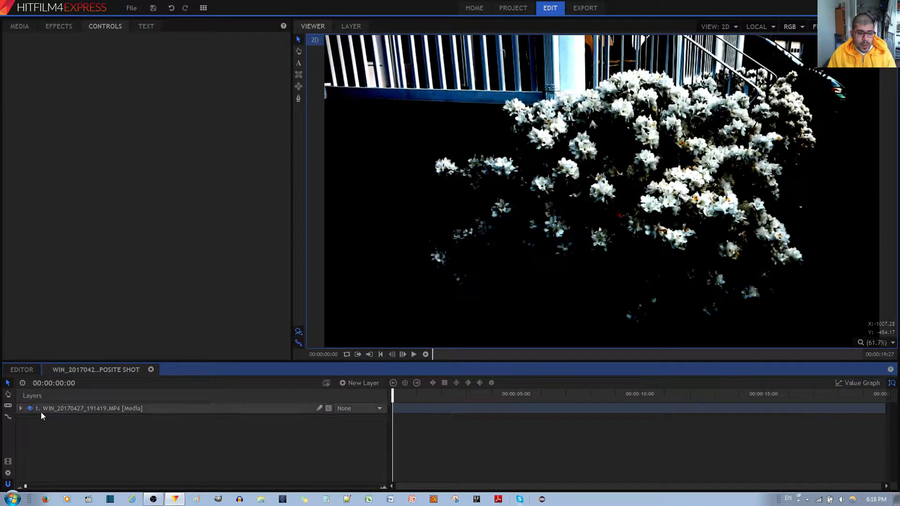
Expand the flower clip layer down to the individual properties of its Hotspots effect
{"action": "left_click", "coordinate": [21, 409]}
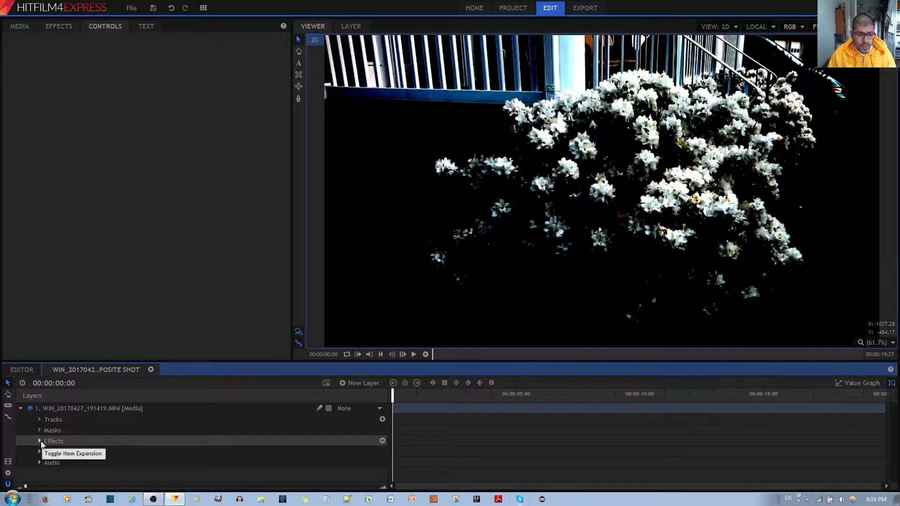
{"action": "left_click", "coordinate": [59, 444]}
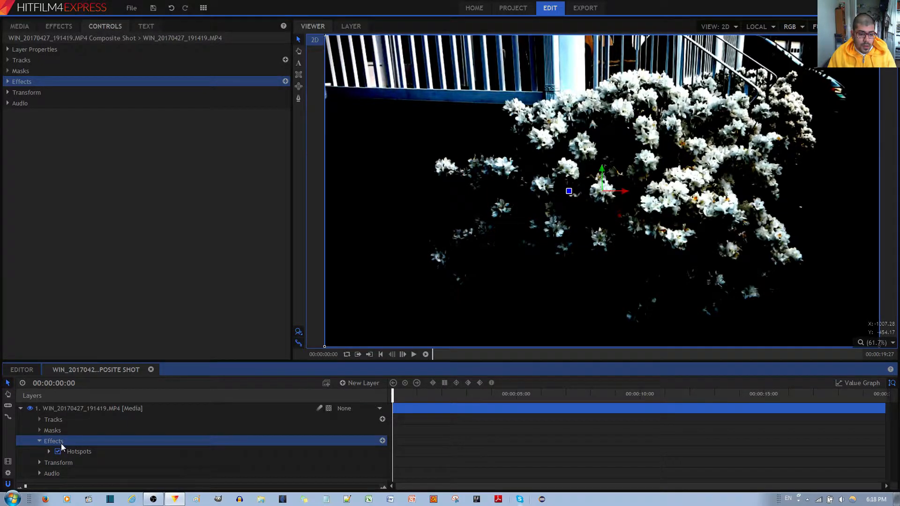
{"action": "left_click", "coordinate": [40, 441]}
{"action": "scroll", "coordinate": [95, 460], "scroll_direction": "down", "scroll_amount": 3}
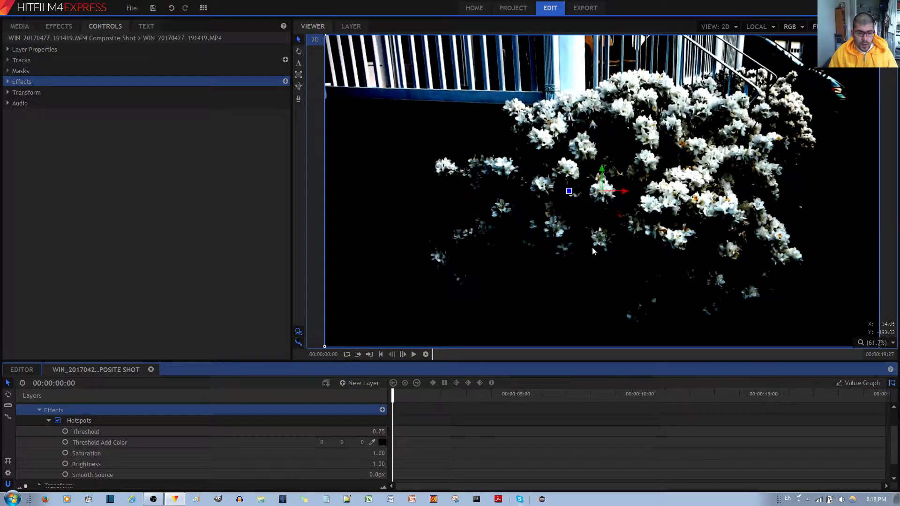
Enable keyframing for Threshold, Smooth Source and Saturation at 00:00:00:00, and change the Threshold keyframe's interpolation type
{"action": "left_click", "coordinate": [66, 432]}
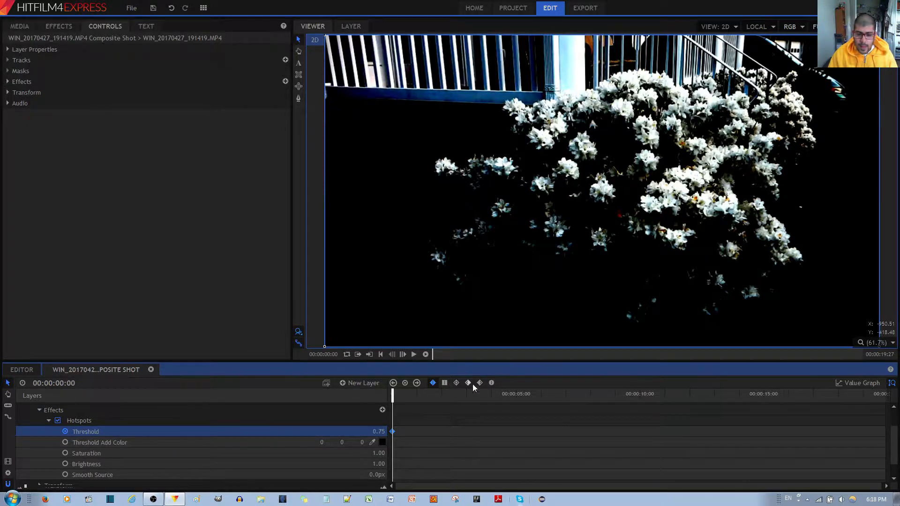
{"action": "left_click", "coordinate": [456, 383]}
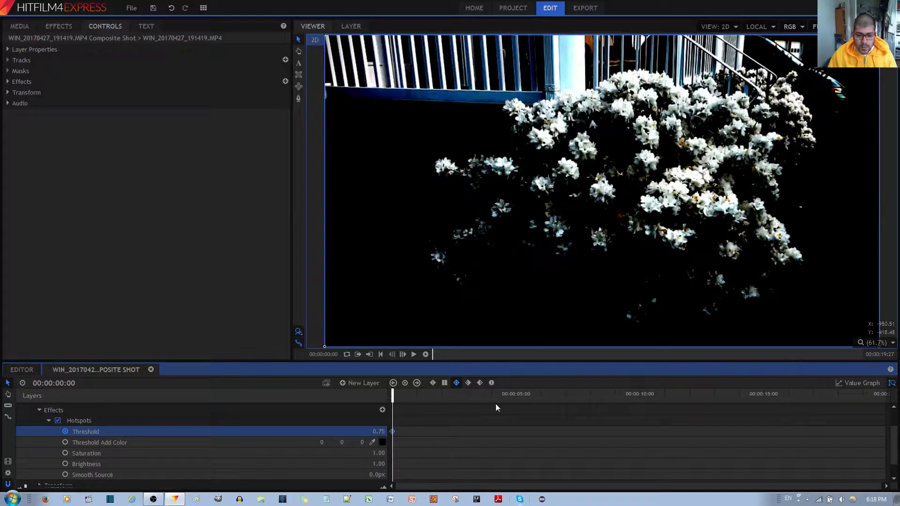
{"action": "left_click", "coordinate": [65, 475]}
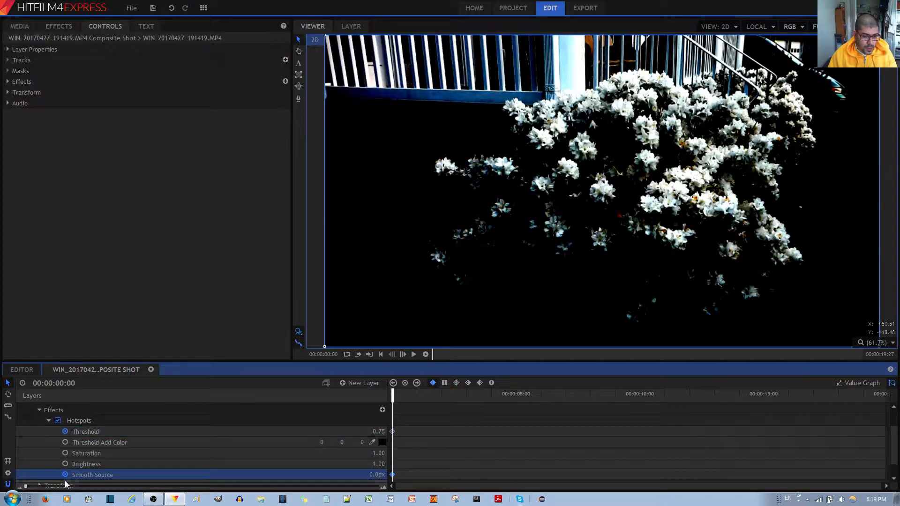
{"action": "left_click", "coordinate": [66, 454]}
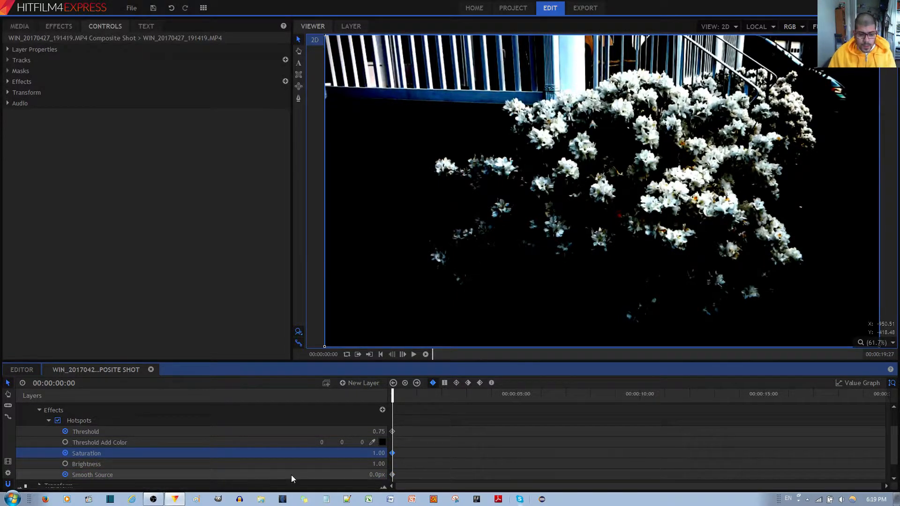
Set the Smooth Source keyframe at 00:00:00:00 to 100 px and match the Smooth Source and Saturation keyframes to the Threshold keyframe's interpolation type
{"action": "left_click", "coordinate": [370, 475]}
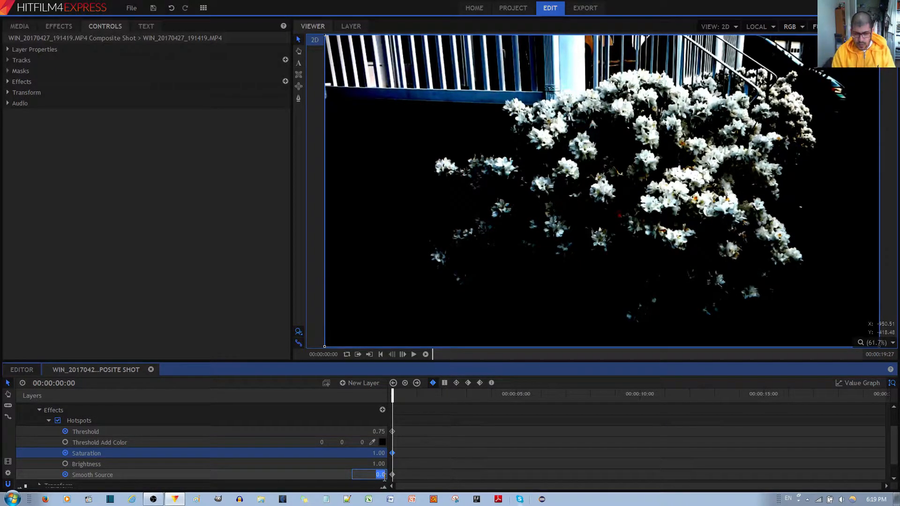
{"action": "key", "text": "BackSpace"}
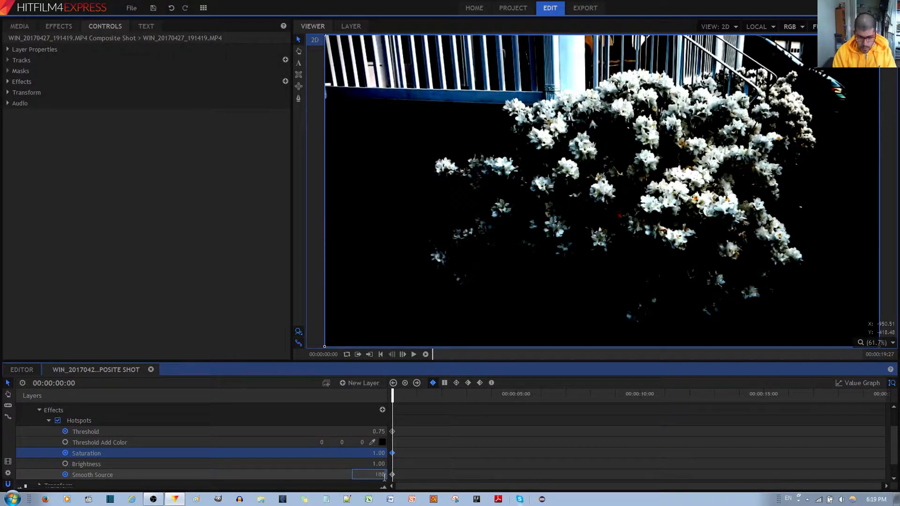
{"action": "key", "text": "Return"}
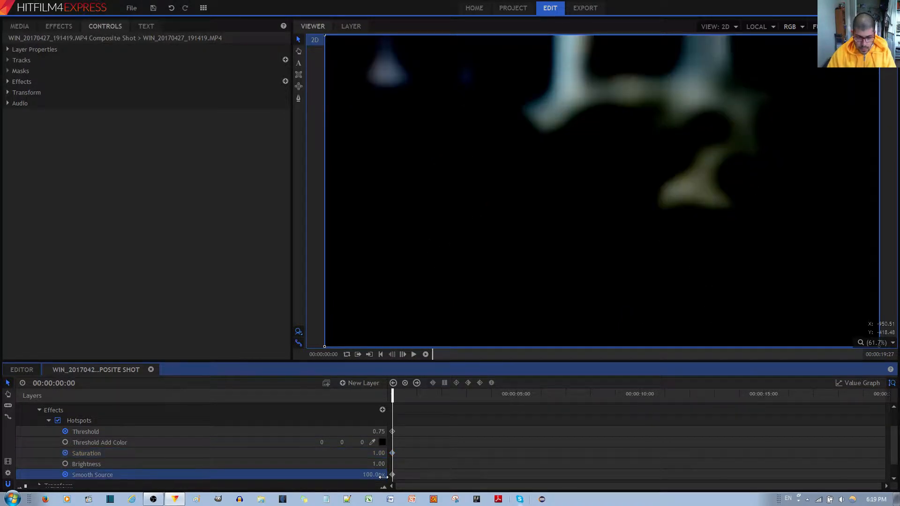
{"action": "left_click", "coordinate": [394, 475]}
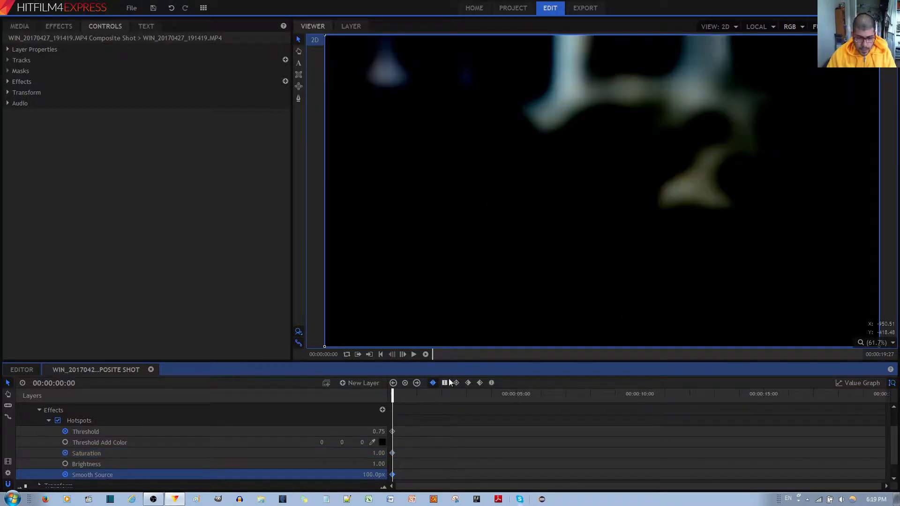
{"action": "left_click", "coordinate": [394, 453]}
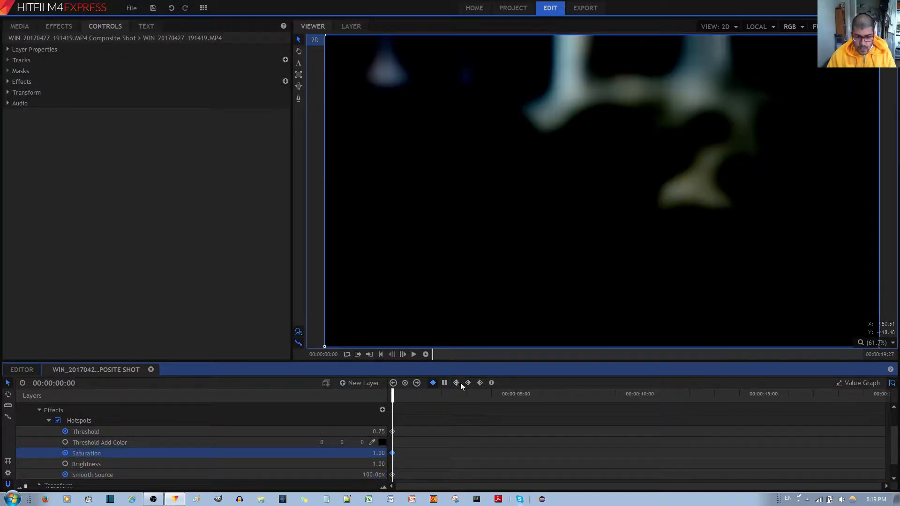
{"action": "left_click", "coordinate": [461, 385]}
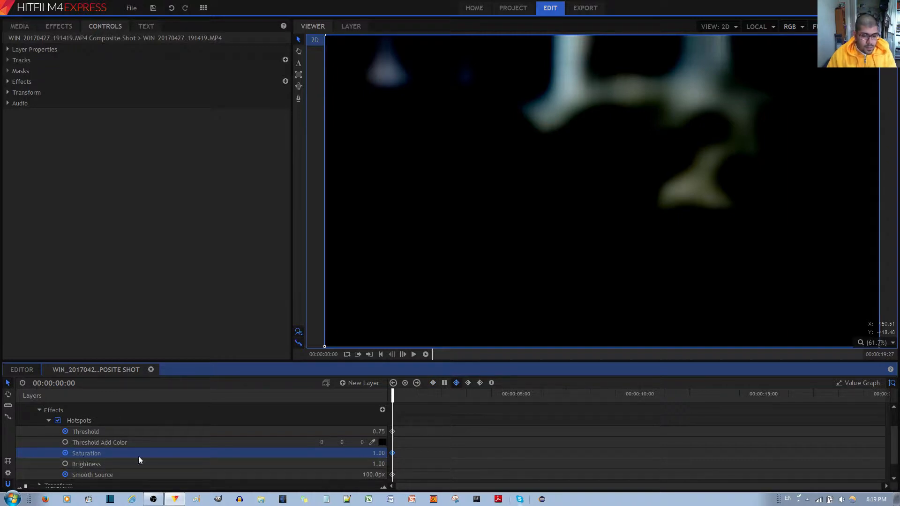
Add a Saturation keyframe of 2.00 at 00:00:04:00 with the same interpolation type as the first keyframe
{"action": "left_click", "coordinate": [379, 454]}
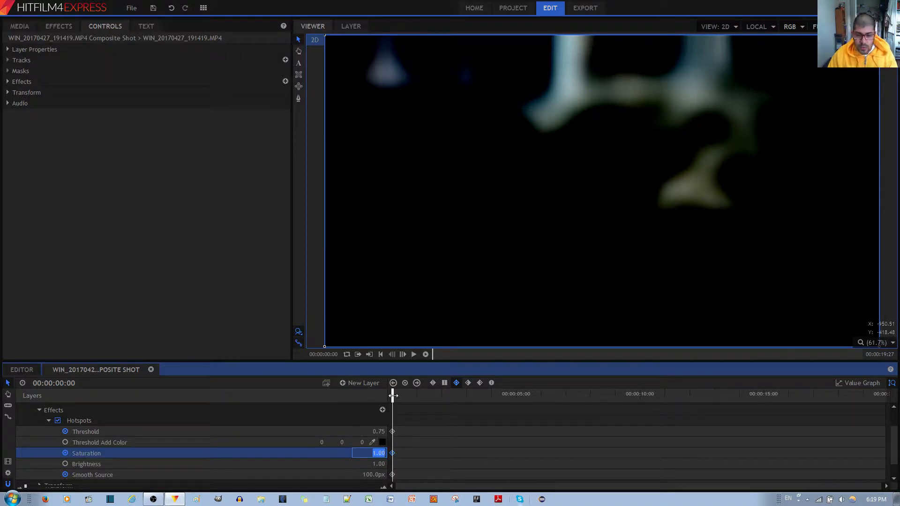
{"action": "left_click_drag", "start_coordinate": [393, 396], "coordinate": [491, 399]}
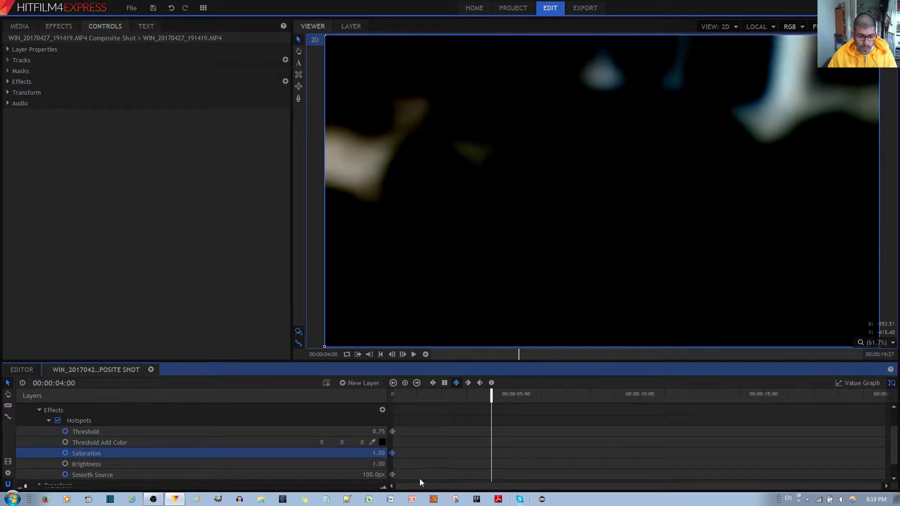
{"action": "left_click", "coordinate": [380, 454]}
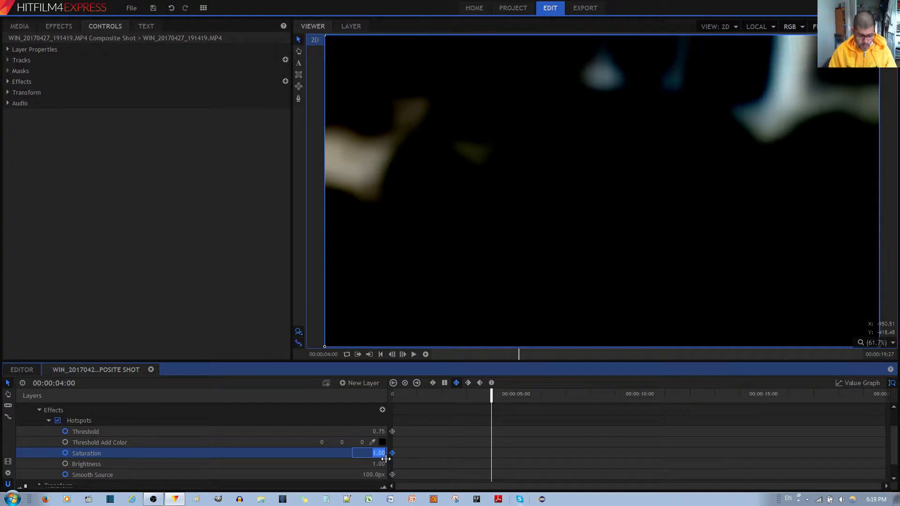
{"action": "type", "text": "2"}
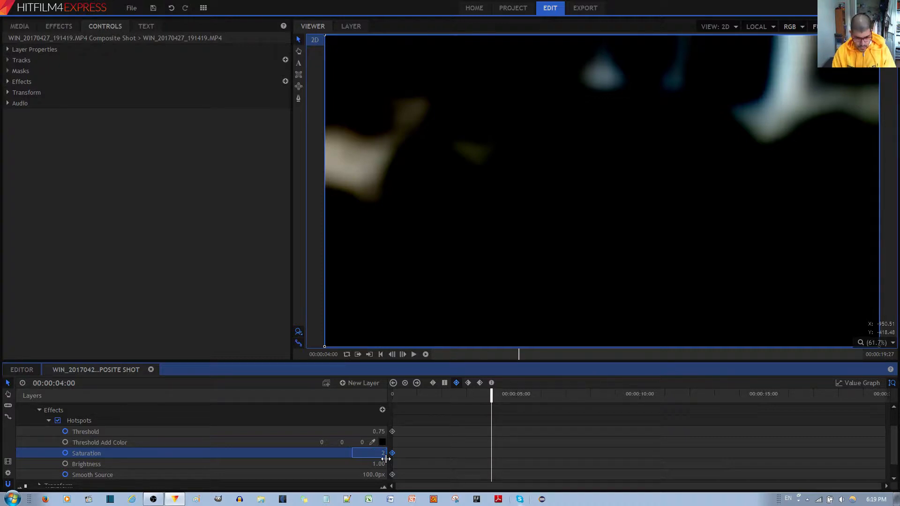
{"action": "key", "text": "Return"}
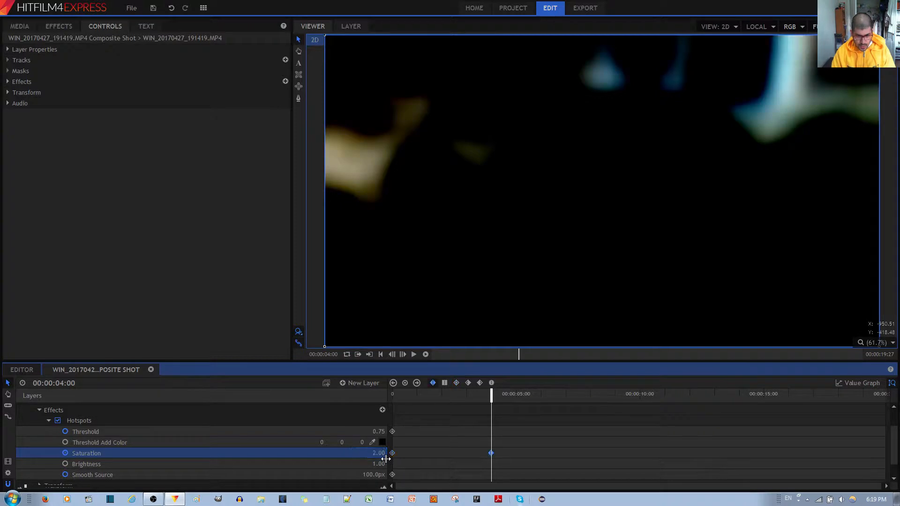
{"action": "left_click", "coordinate": [459, 383]}
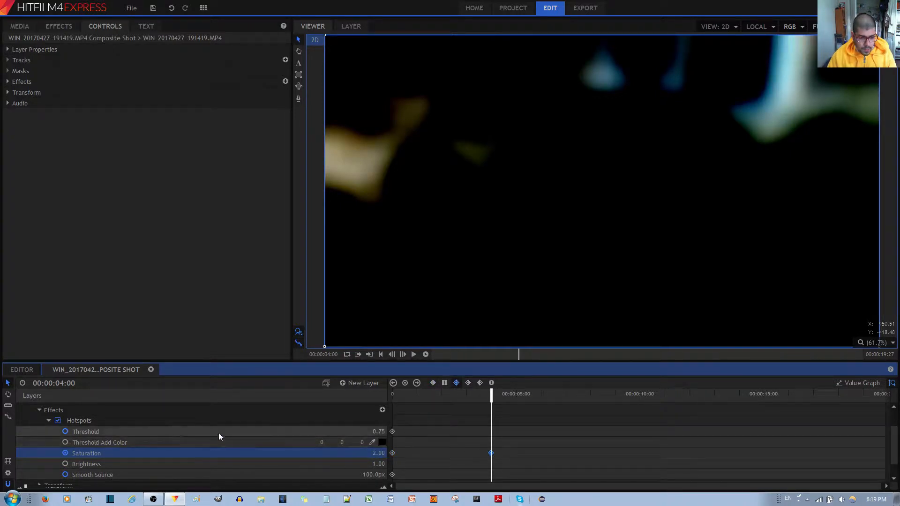
At 00:00:04:00, keyframe Threshold at 0.00 and Smooth Source at 0 px, matching the interpolation type of the first keyframes
{"action": "left_click", "coordinate": [379, 432]}
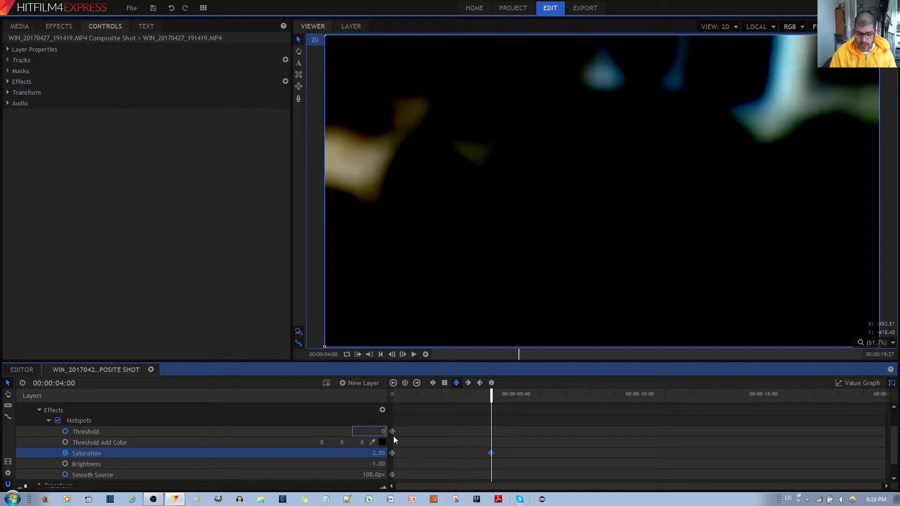
{"action": "key", "text": "Return"}
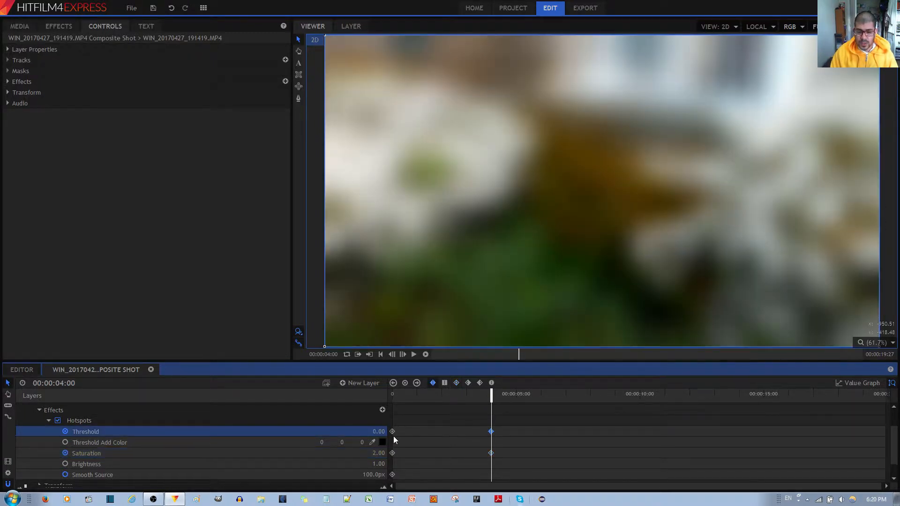
{"action": "left_click", "coordinate": [456, 383]}
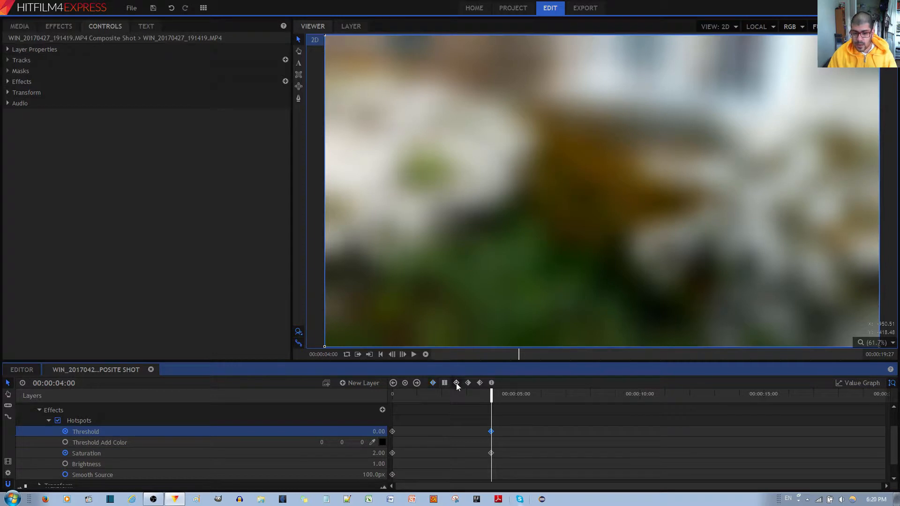
{"action": "left_click", "coordinate": [378, 475]}
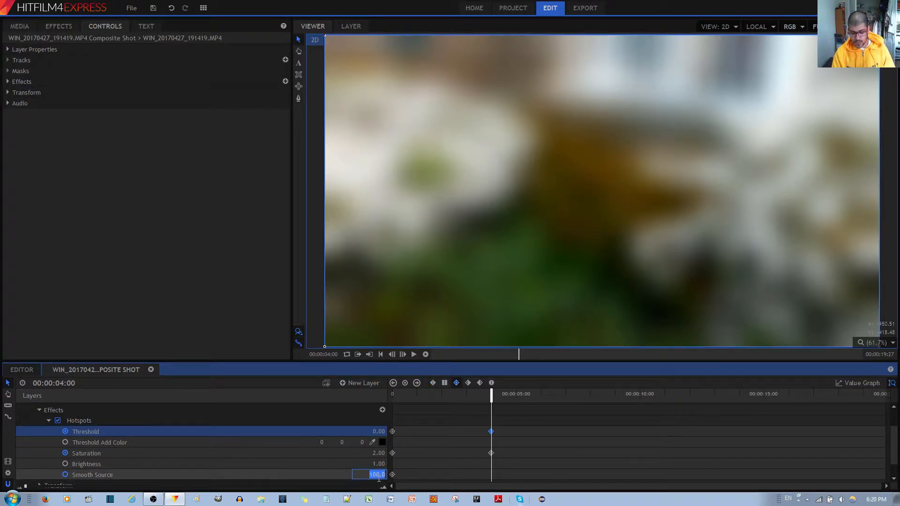
{"action": "type", "text": "0"}
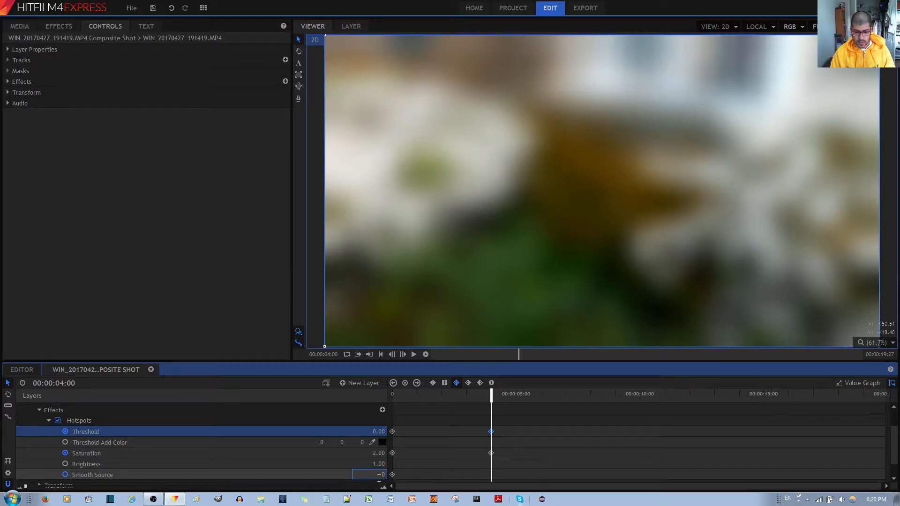
{"action": "key", "text": "Return"}
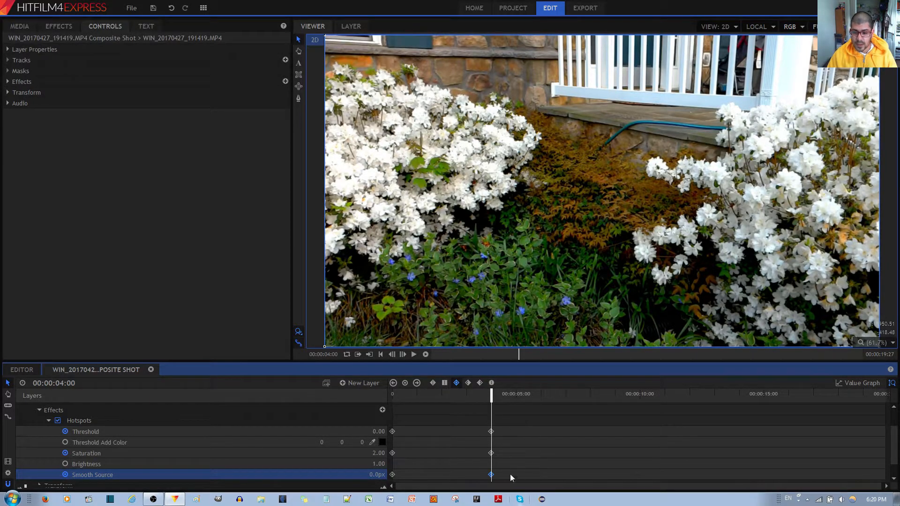
Copy the Threshold, Saturation and Smooth Source keyframes from 00:00:04:00 to 00:00:09:01
{"action": "left_click_drag", "start_coordinate": [491, 396], "coordinate": [616, 401]}
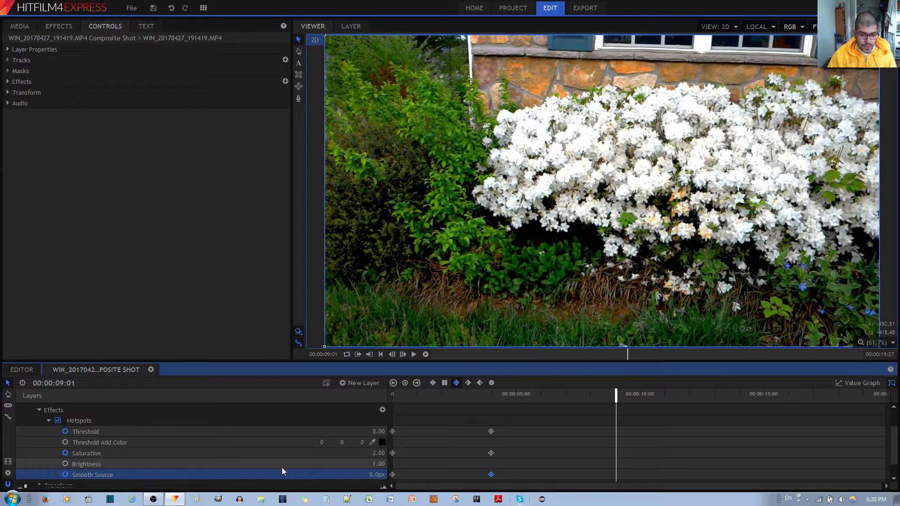
{"action": "left_click", "coordinate": [375, 476]}
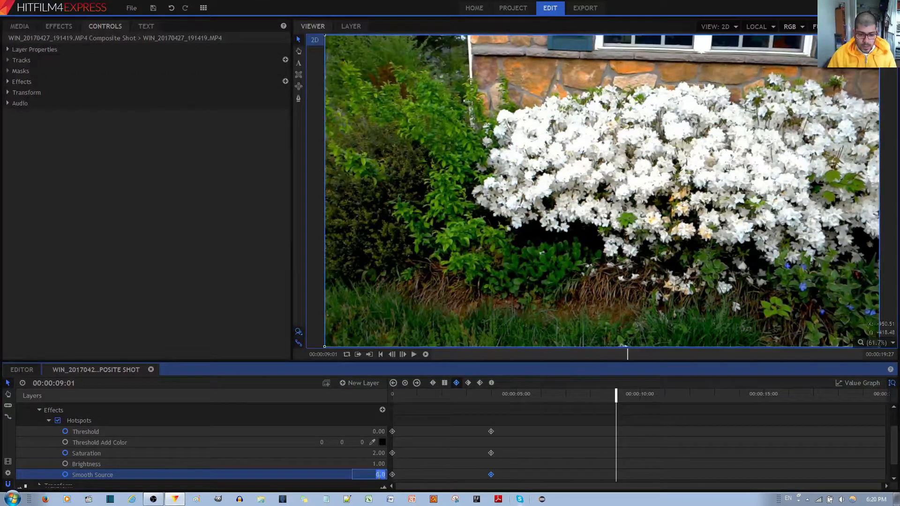
{"action": "left_click", "coordinate": [505, 421]}
{"action": "left_click_drag", "start_coordinate": [505, 425], "coordinate": [492, 458]}
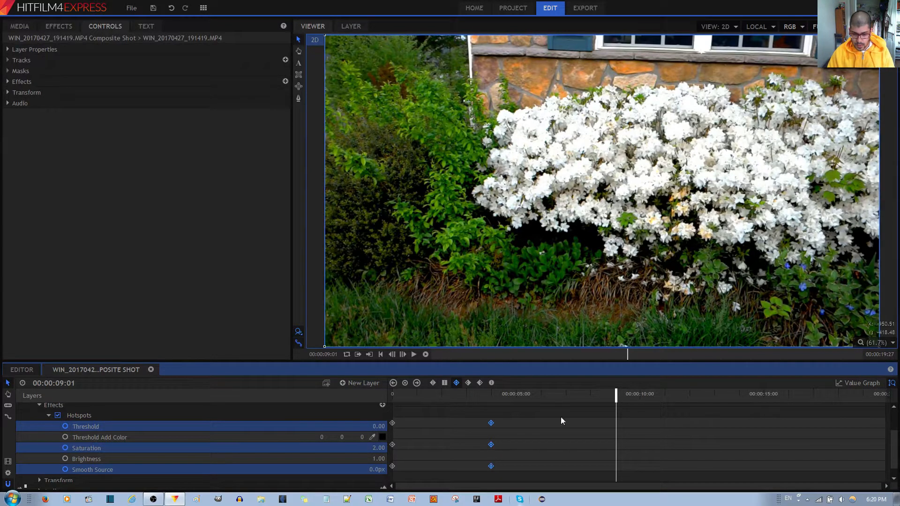
{"action": "key", "text": "ctrl+v"}
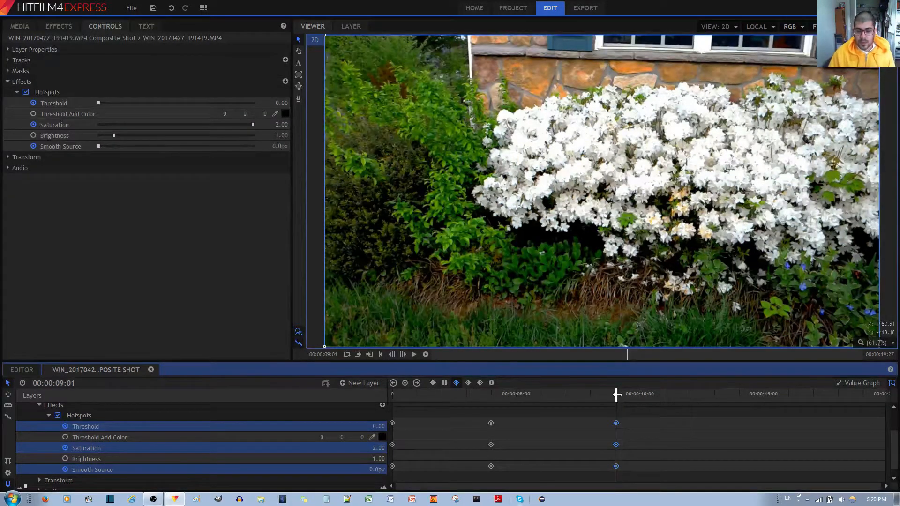
Add a Threshold keyframe of 0.75 at 00:00:12:00 with the same interpolation type as the earlier keyframes
{"action": "left_click_drag", "start_coordinate": [617, 396], "coordinate": [689, 399]}
{"action": "left_click", "coordinate": [384, 426]}
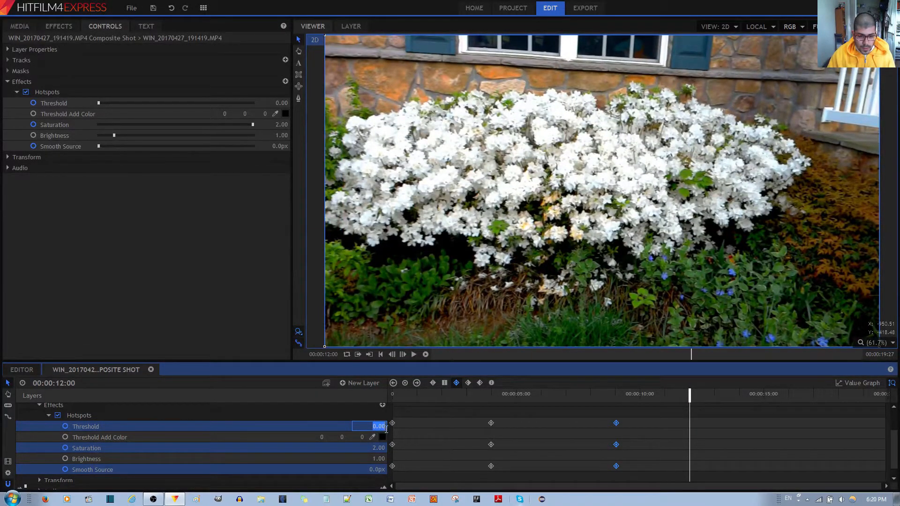
{"action": "left_click", "coordinate": [379, 426]}
{"action": "double_click", "coordinate": [378, 427]}
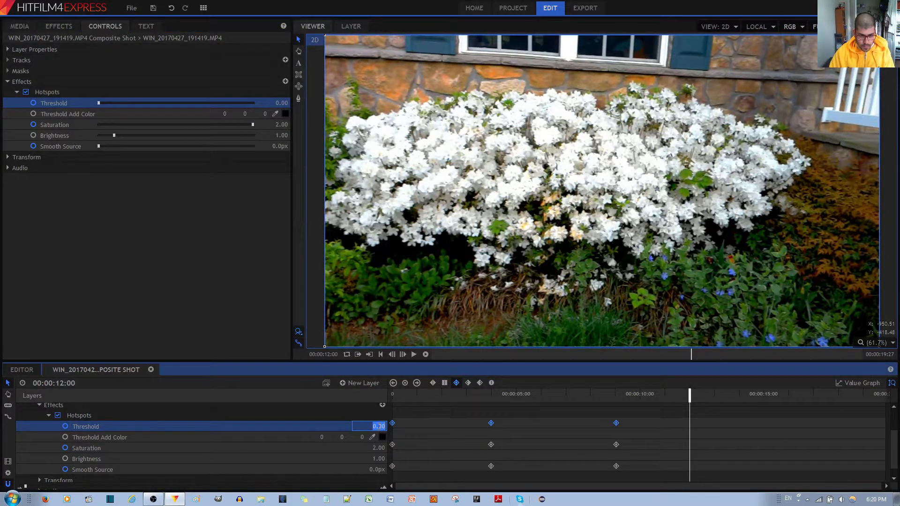
{"action": "left_click", "coordinate": [97, 109]}
{"action": "left_click_drag", "start_coordinate": [96, 109], "coordinate": [212, 105]}
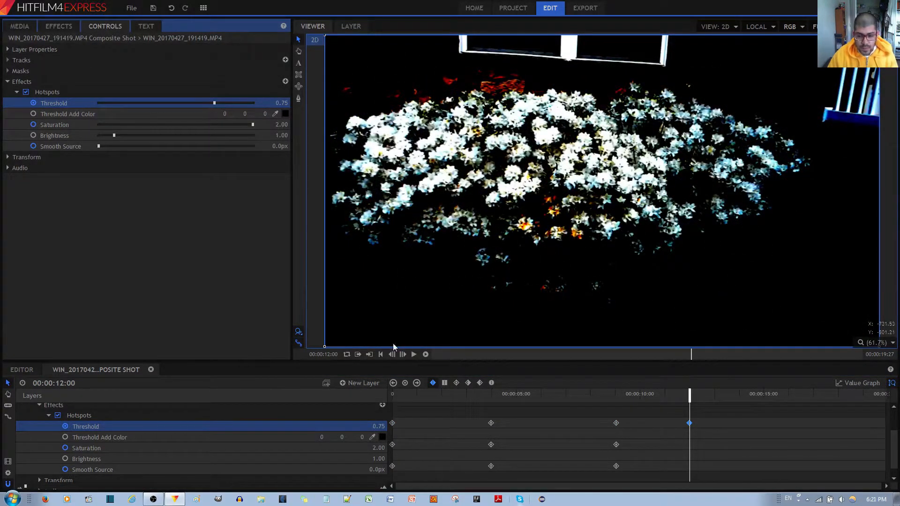
{"action": "left_click", "coordinate": [458, 382]}
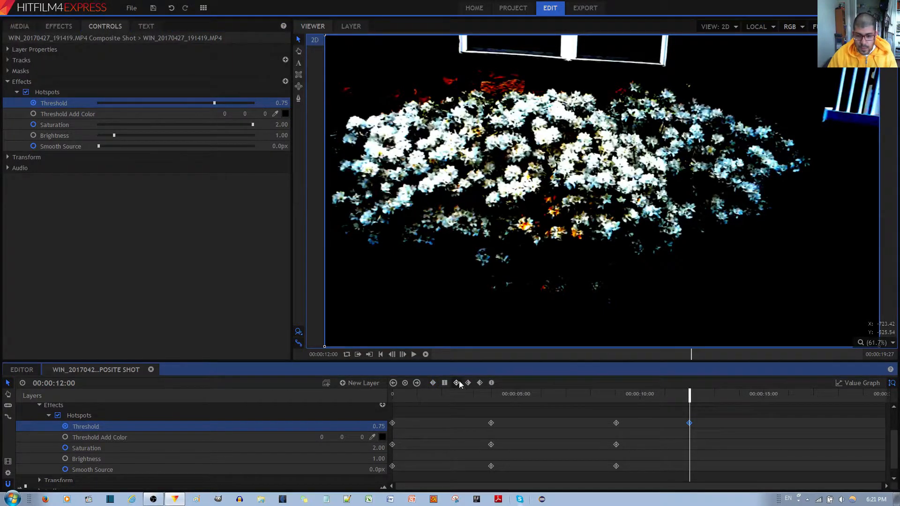
At 00:00:12:00, keyframe Saturation at 0.00 and Smooth Source at 100 px
{"action": "left_click", "coordinate": [380, 450]}
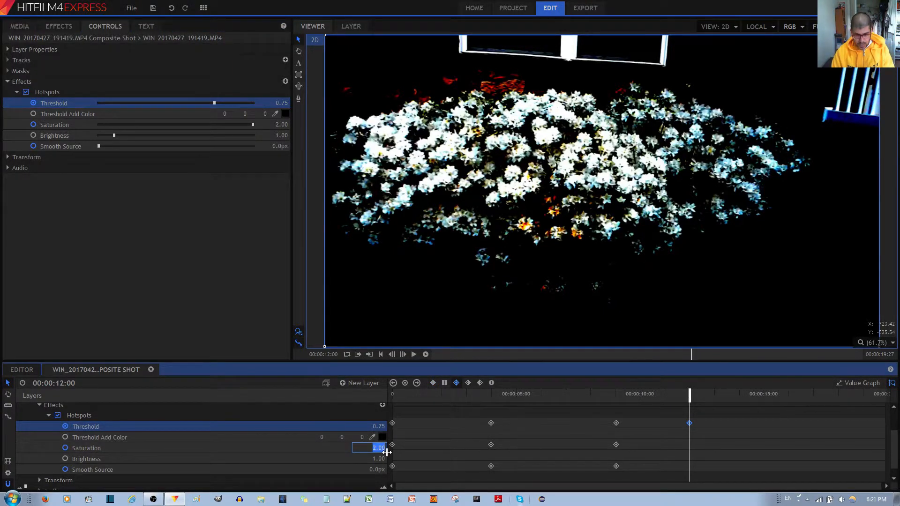
{"action": "key", "text": "BackSpace"}
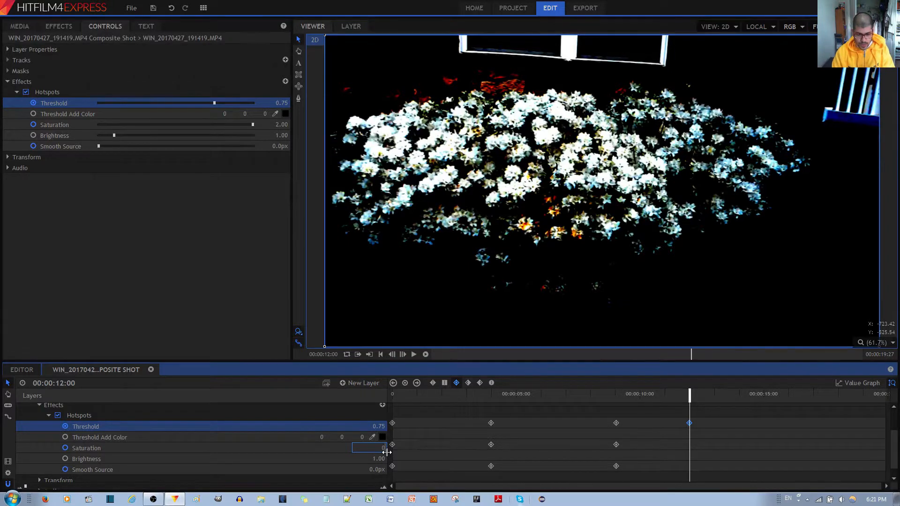
{"action": "key", "text": "Return"}
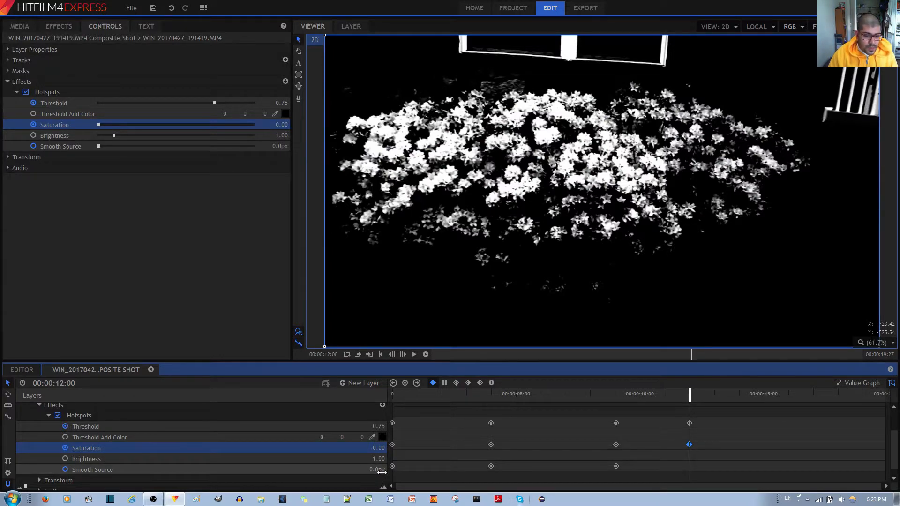
{"action": "left_click", "coordinate": [381, 470]}
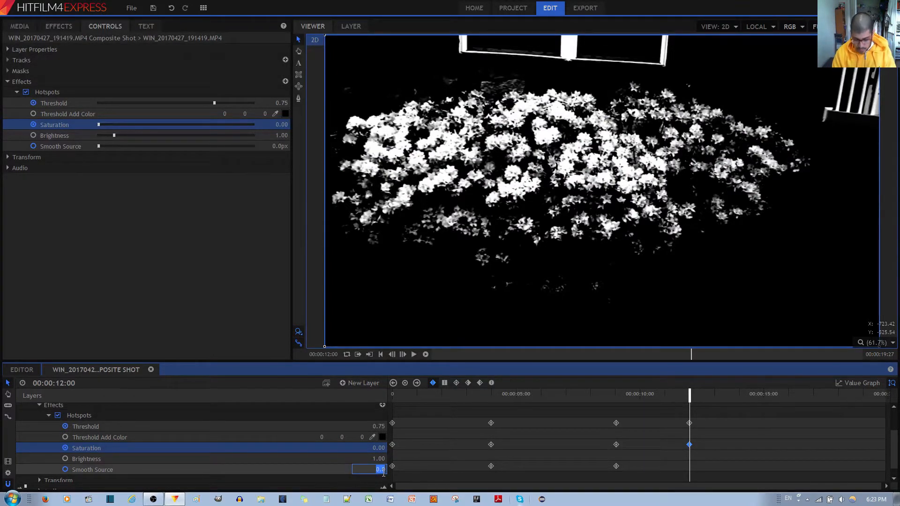
{"action": "type", "text": "100"}
{"action": "key", "text": "Return"}
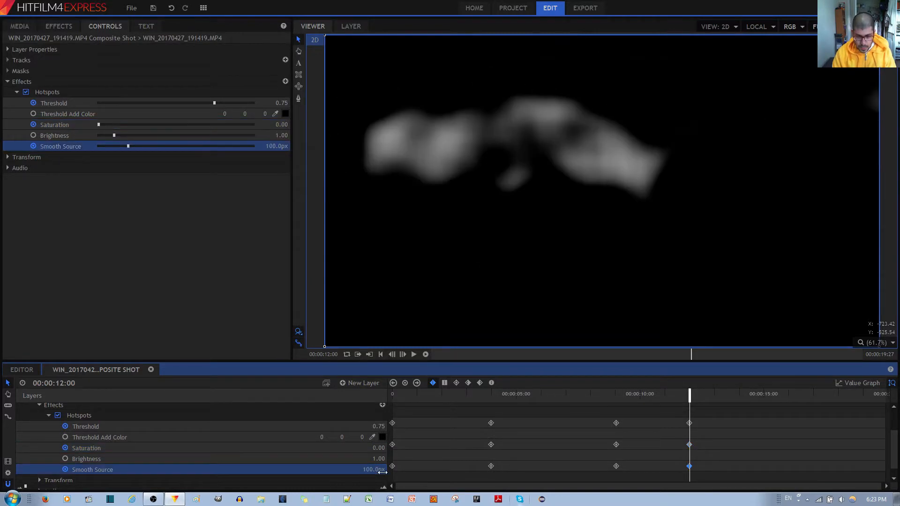